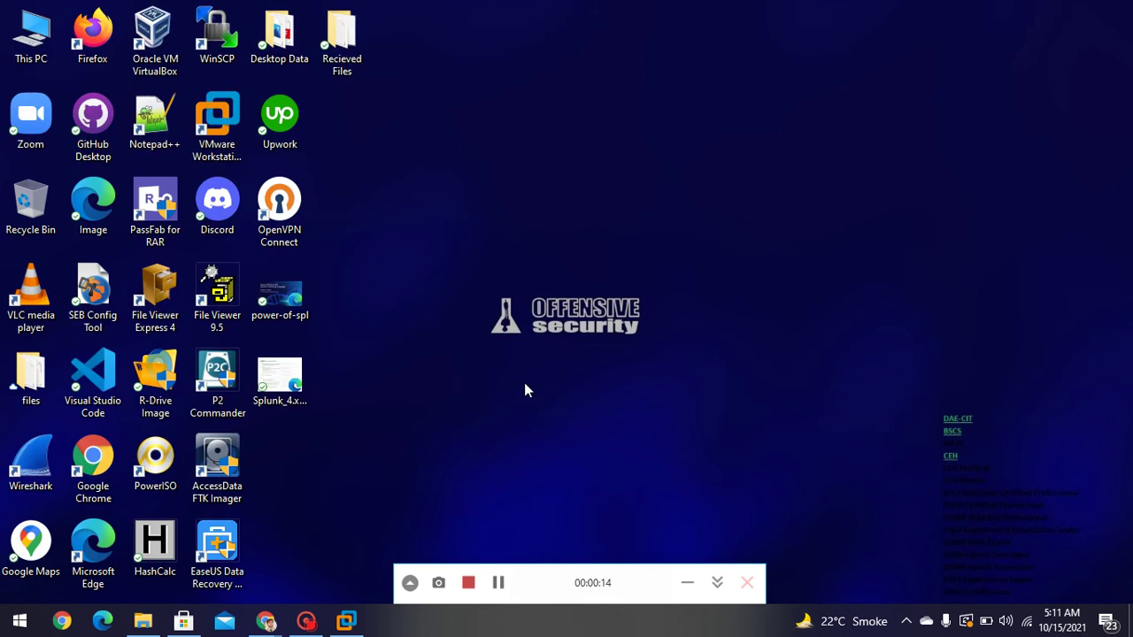
- Bring VMware Workstation to the front and start the New Virtual Machine Wizard
left_click(348, 622)
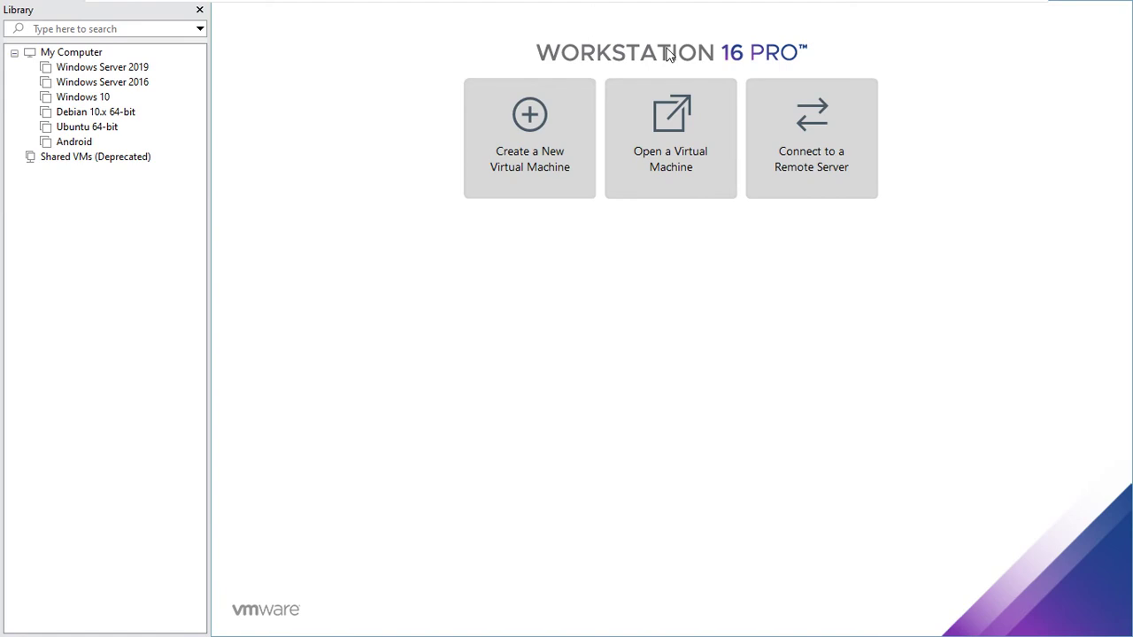
left_click(546, 126)
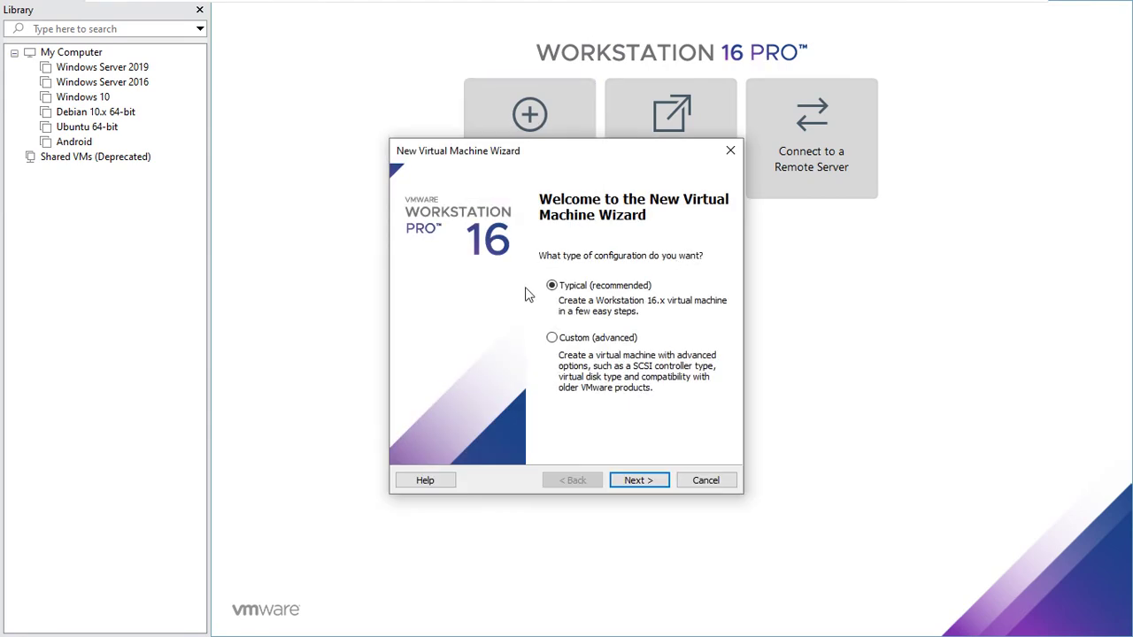
- Choose Typical setup, install the OS later, and set guest version Windows Server 2016
left_click(646, 482)
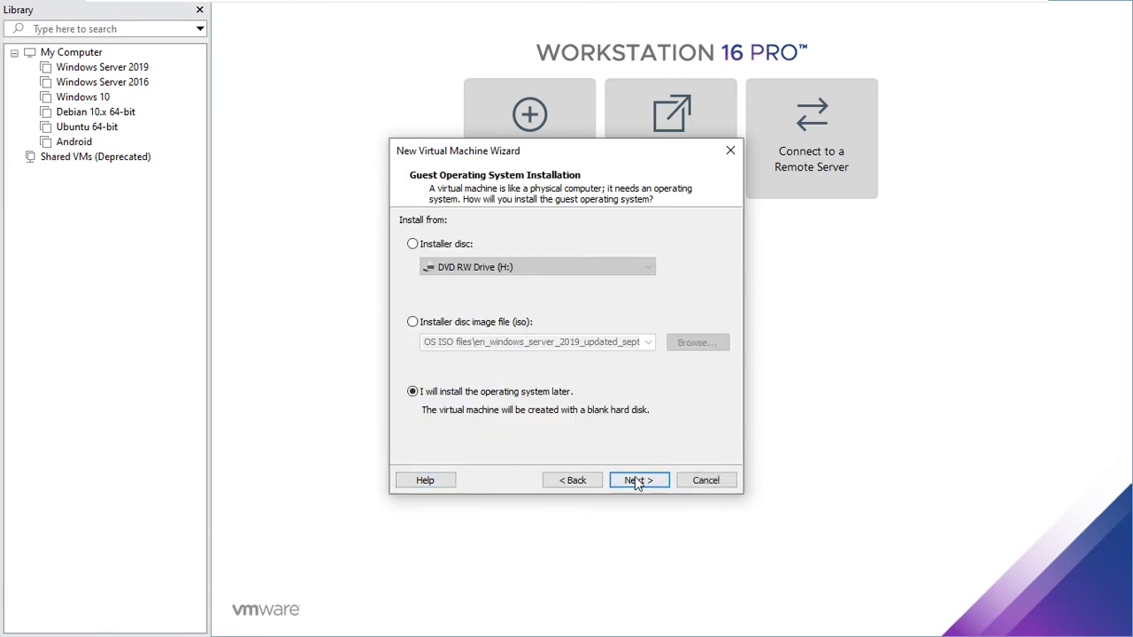
left_click(635, 481)
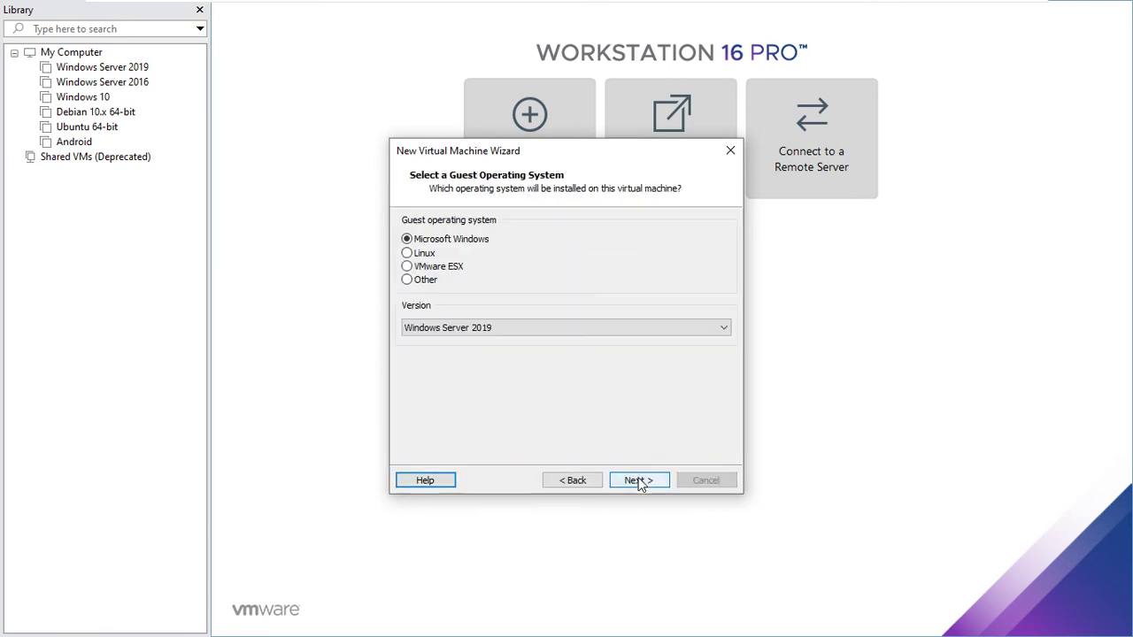
left_click(492, 329)
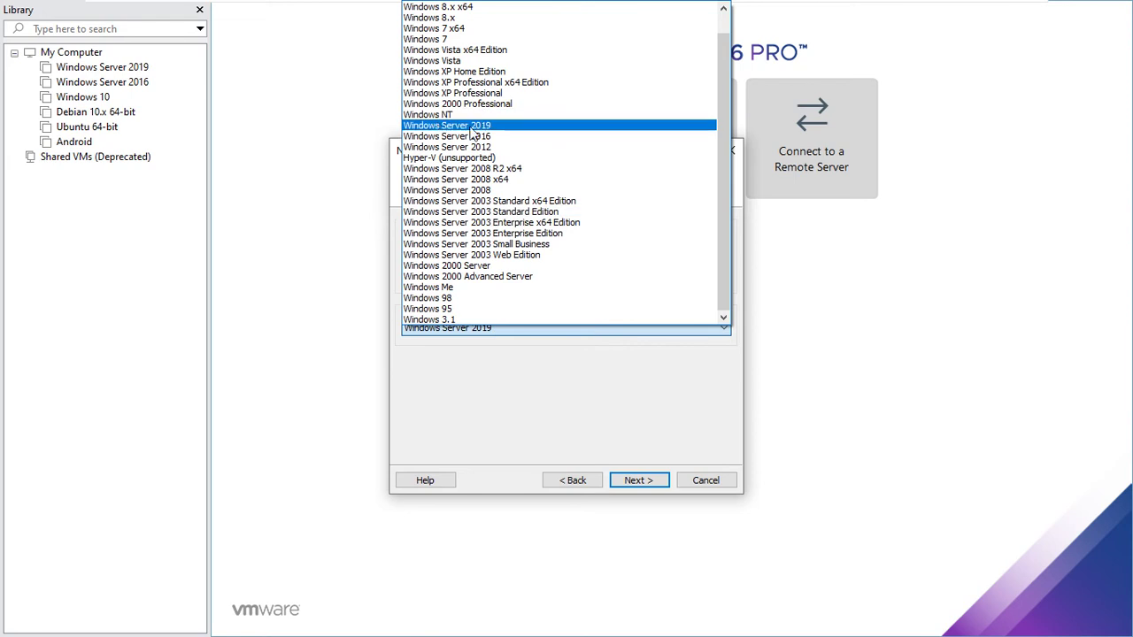
left_click(466, 136)
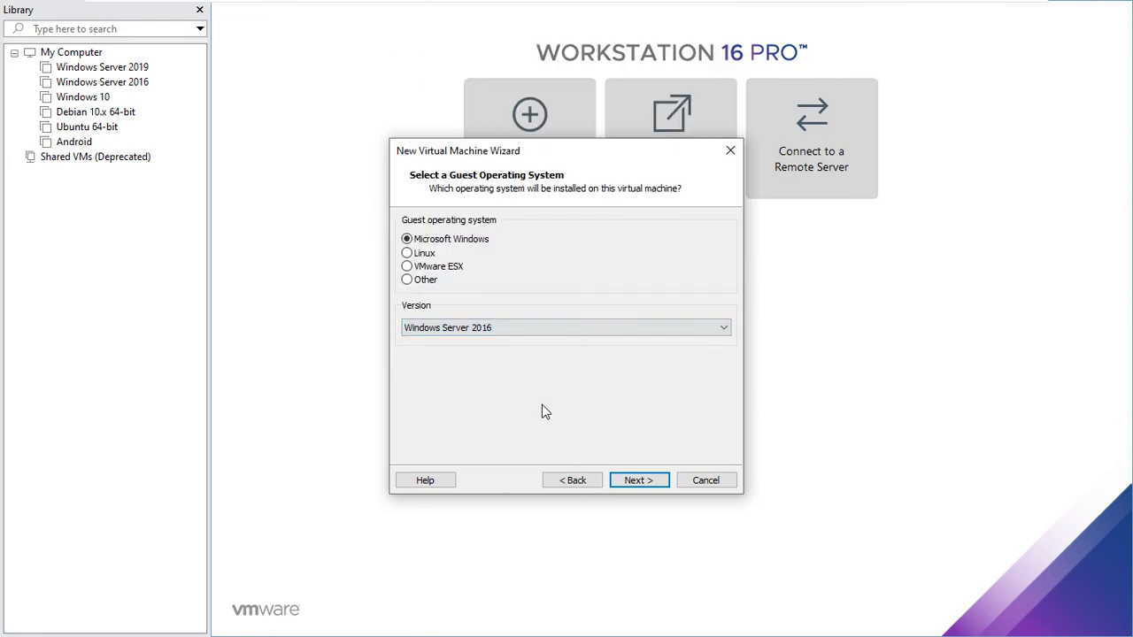
left_click(634, 483)
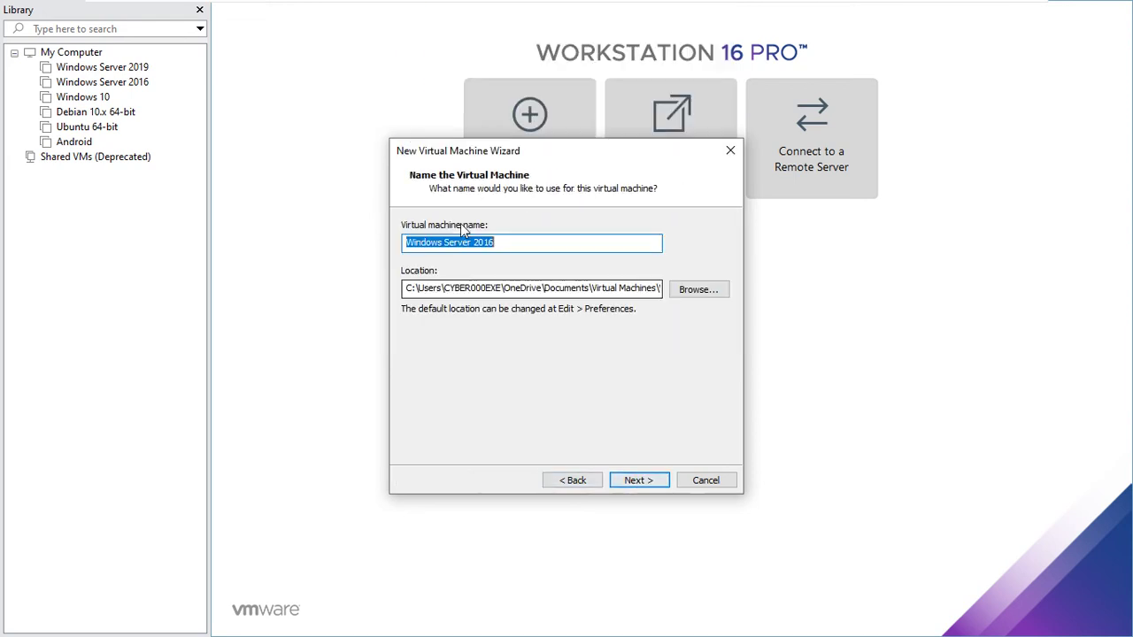
- Set the VM location to New Volume (D:), keeping it despite the existing-VM warning
left_click(698, 290)
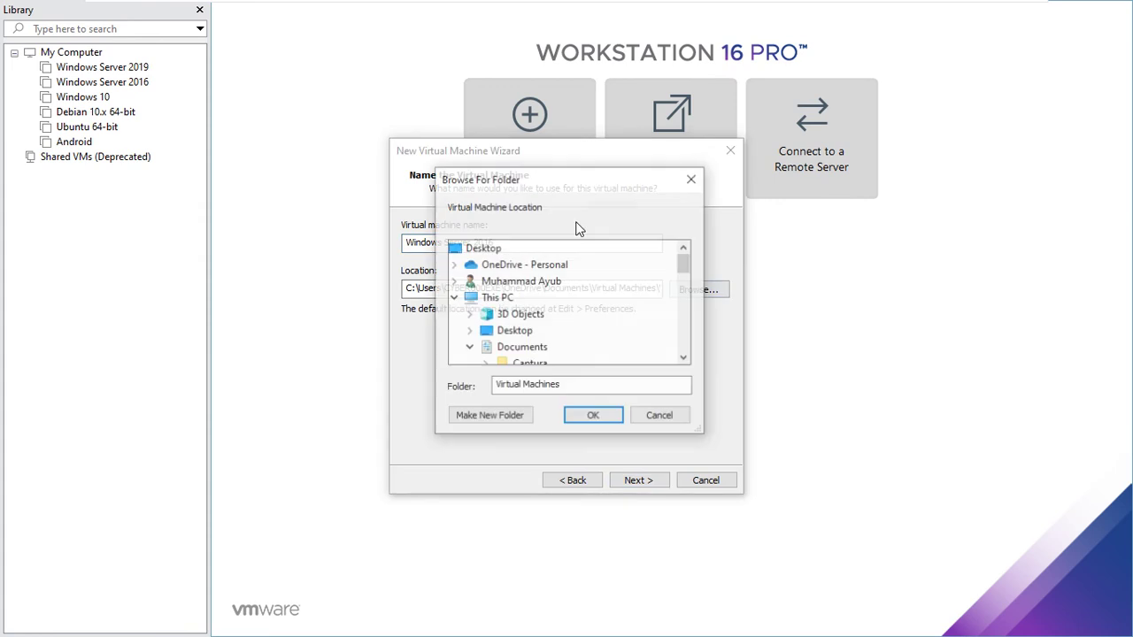
left_click_drag(684, 268, 683, 320)
left_click(497, 281)
double_click(542, 284)
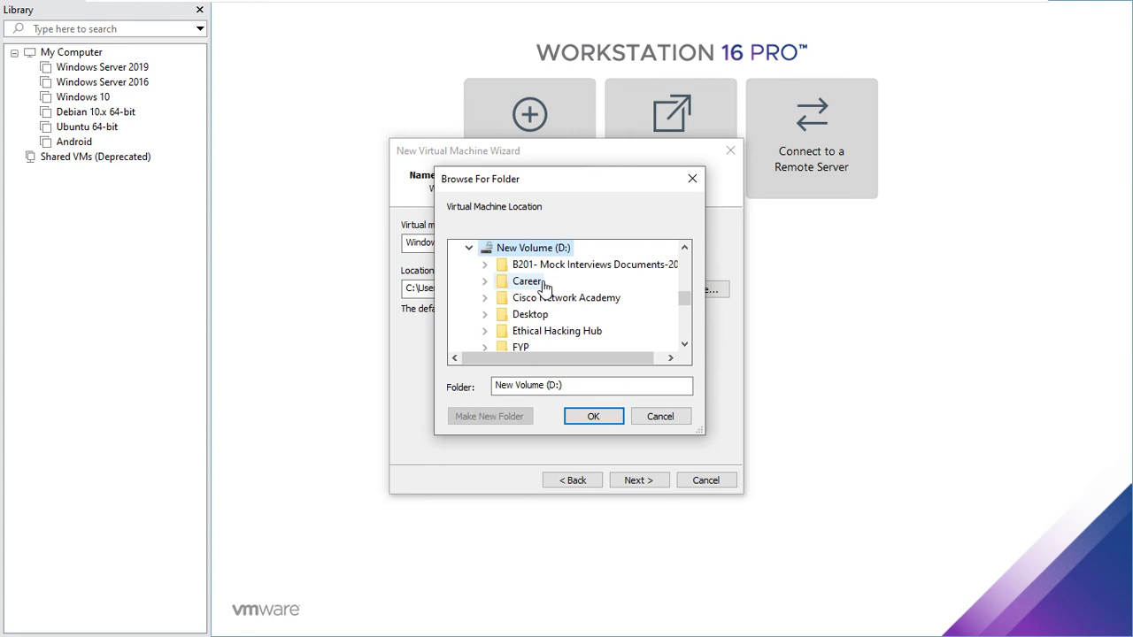
left_click(595, 416)
left_click(636, 478)
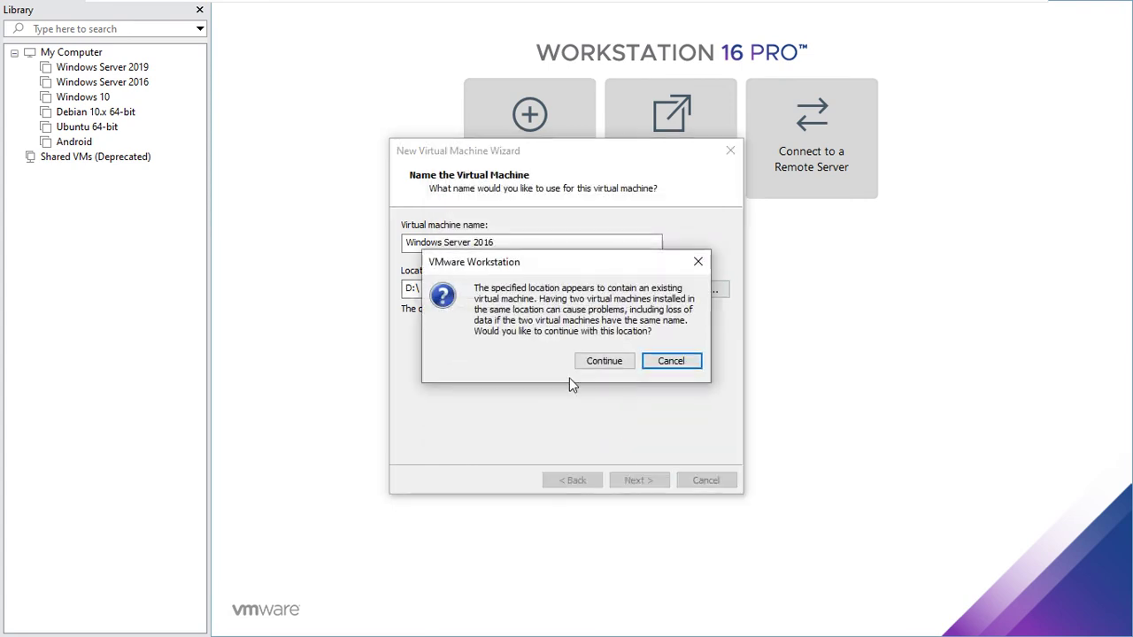
left_click(598, 362)
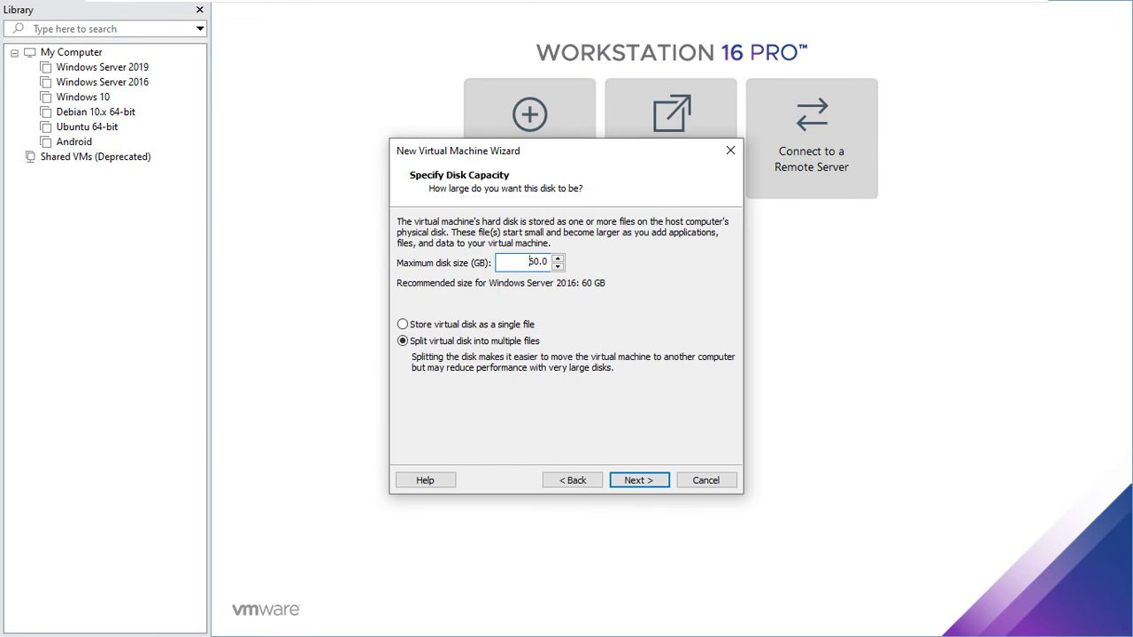
- Store the 60 GB virtual disk as a single file and go to hardware customization
left_click(416, 325)
left_click(645, 483)
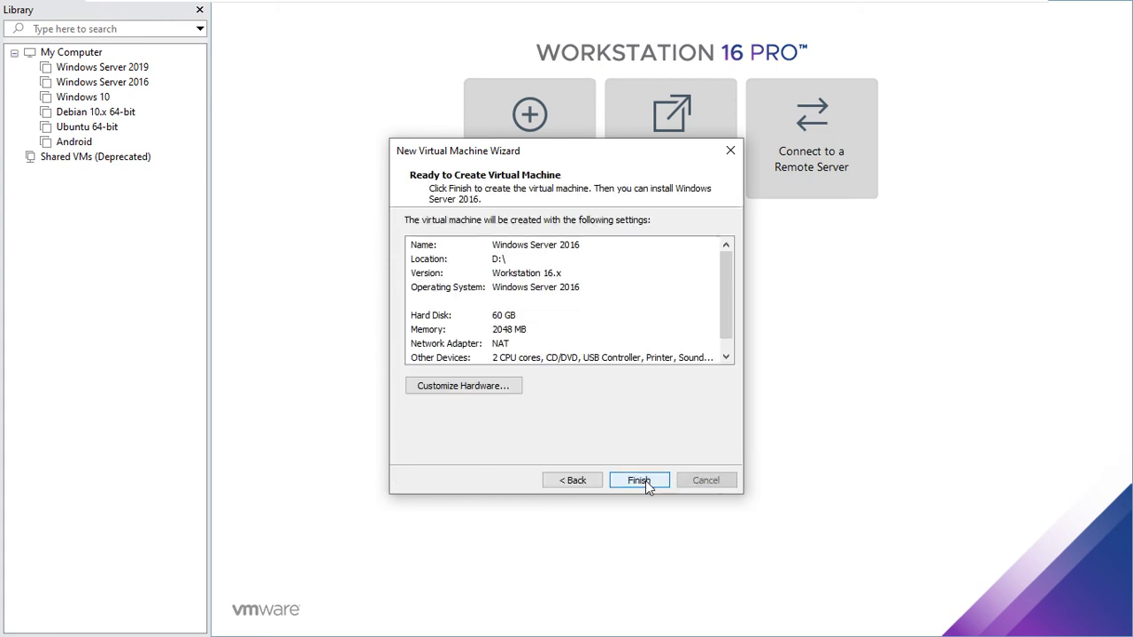
left_click(469, 387)
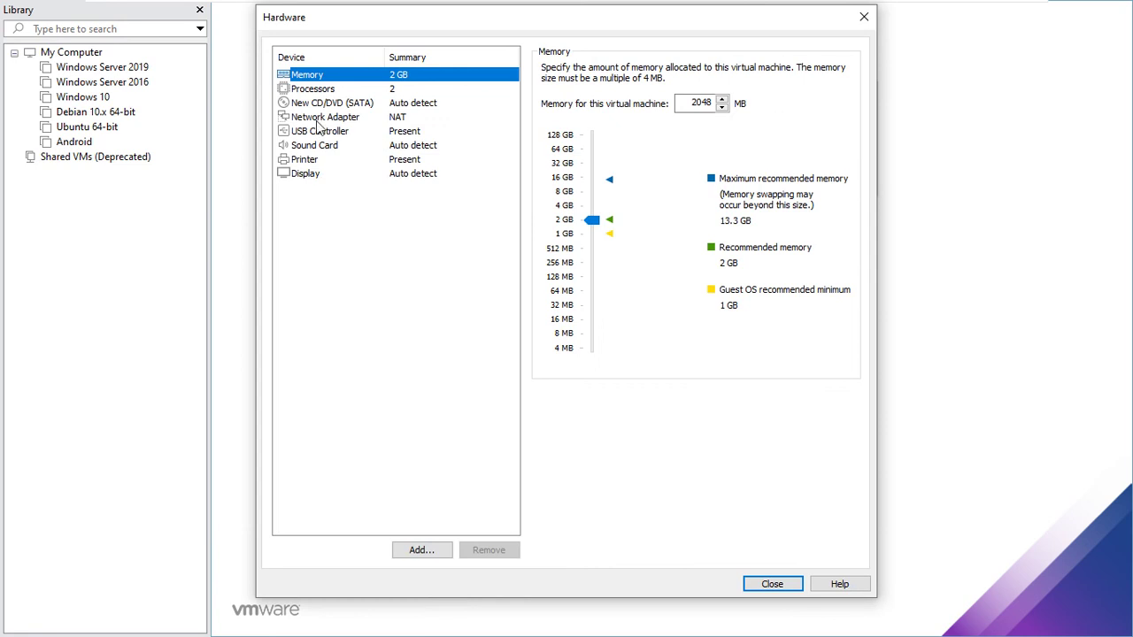
- Attach Win_Server_2016.ISO to the CD/DVD drive, close Hardware, and finish creating the VM
left_click(310, 103)
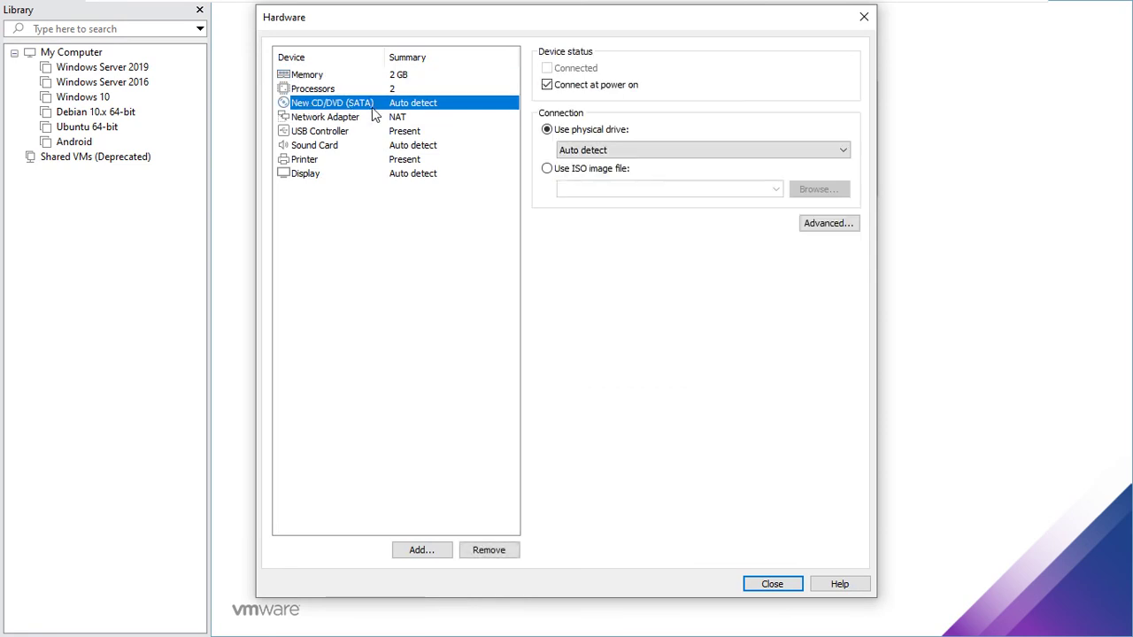
left_click(547, 169)
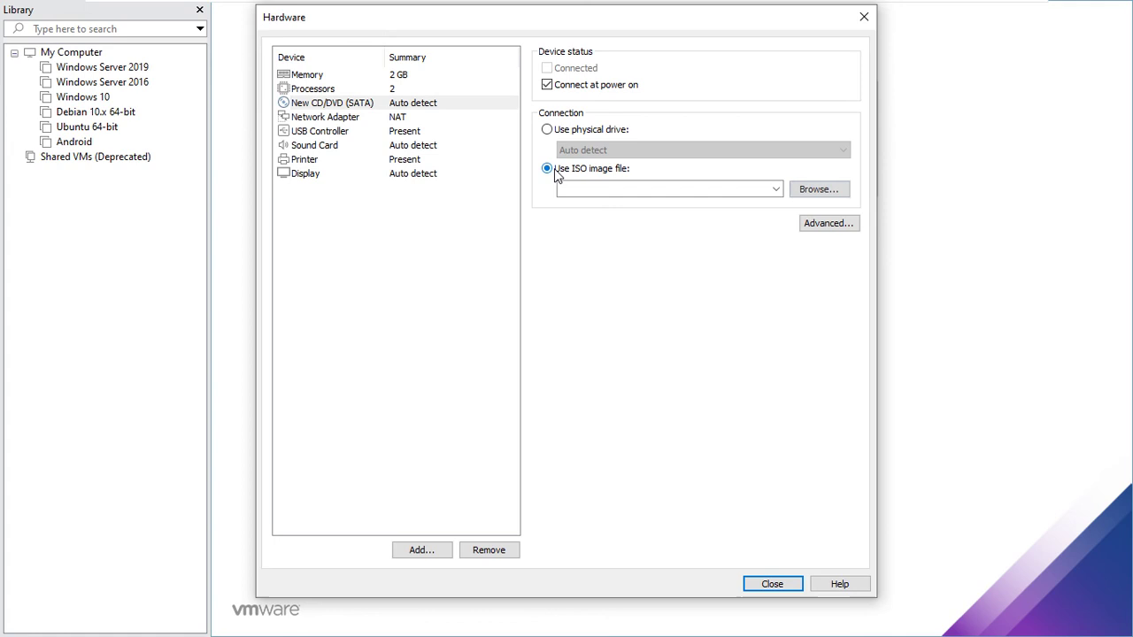
left_click(836, 195)
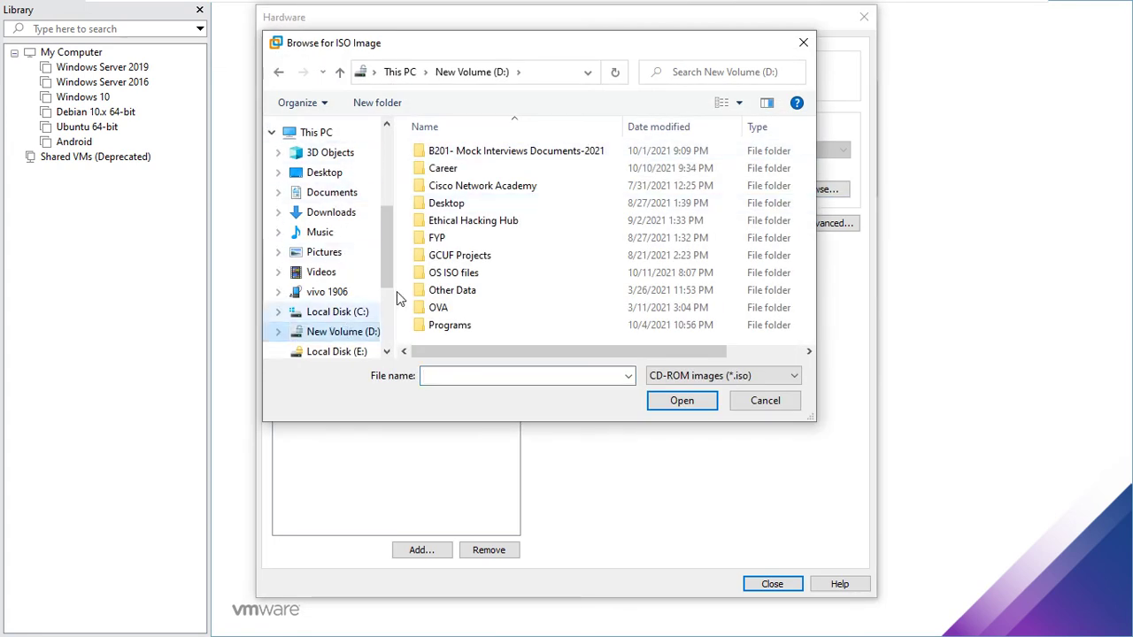
double_click(455, 273)
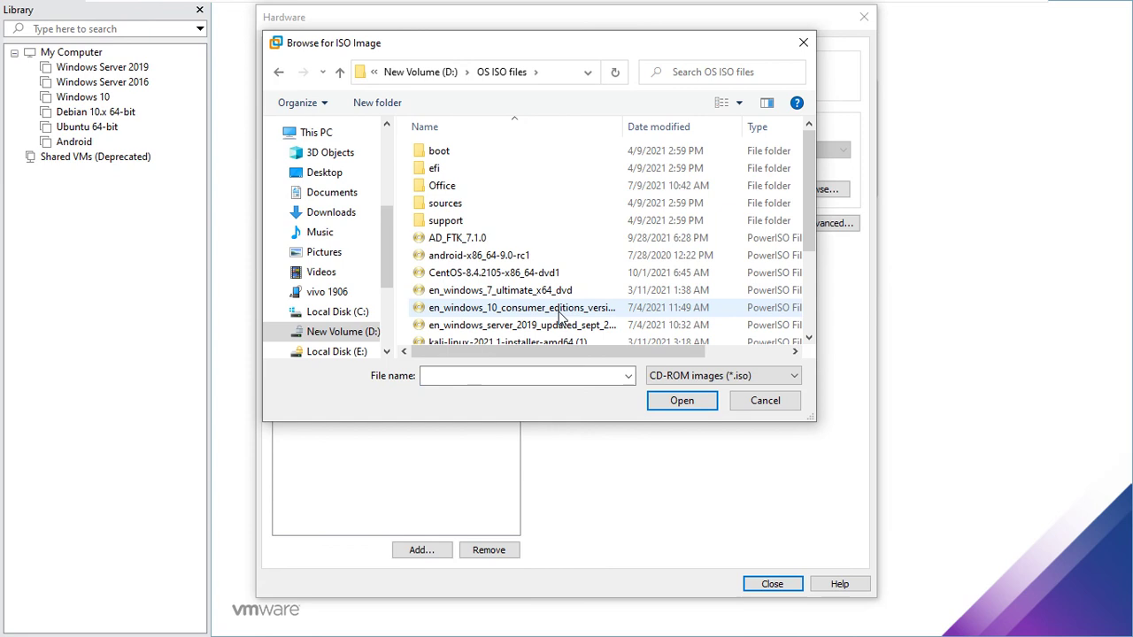
left_click_drag(807, 210, 811, 300)
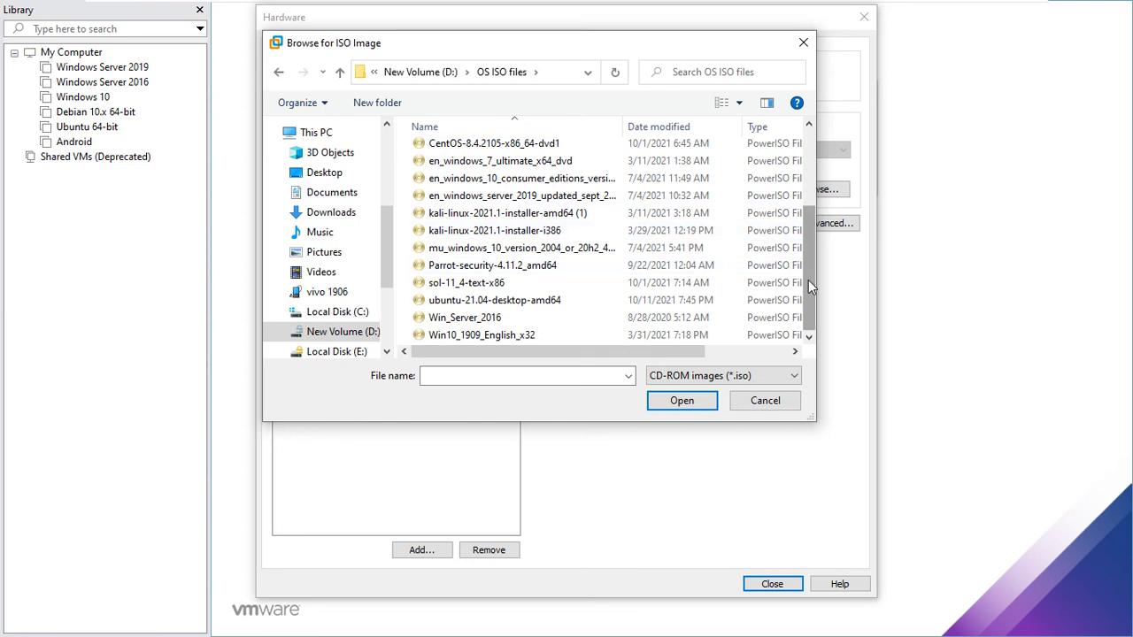
mouse_move(808, 282)
left_mouse_down()
mouse_move(809, 225)
mouse_move(806, 297)
left_mouse_up()
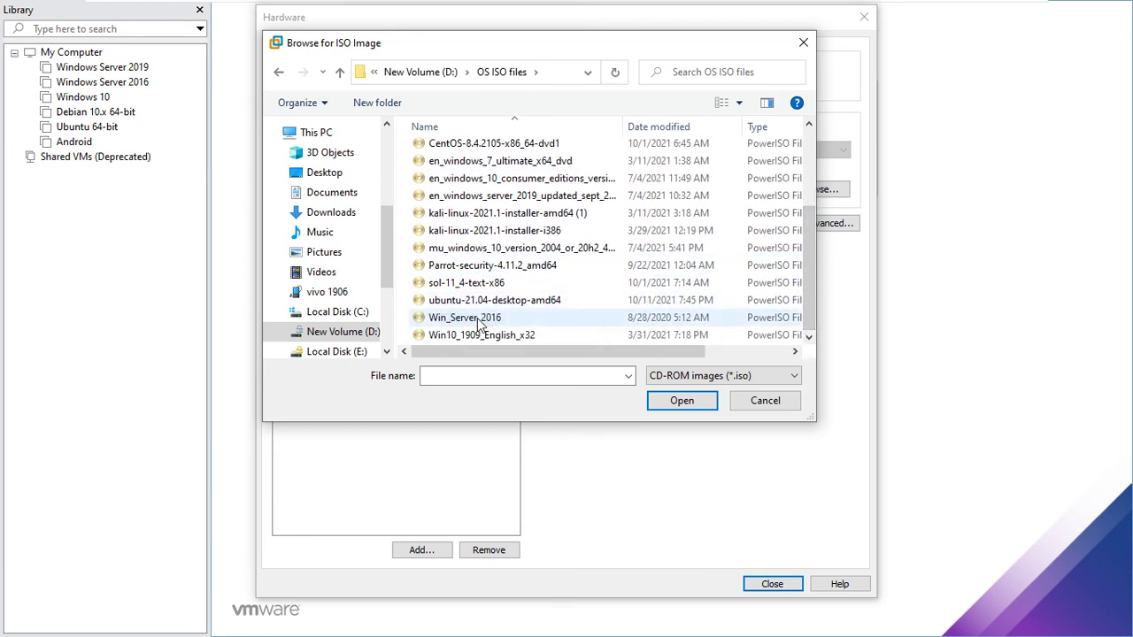
left_click(478, 322)
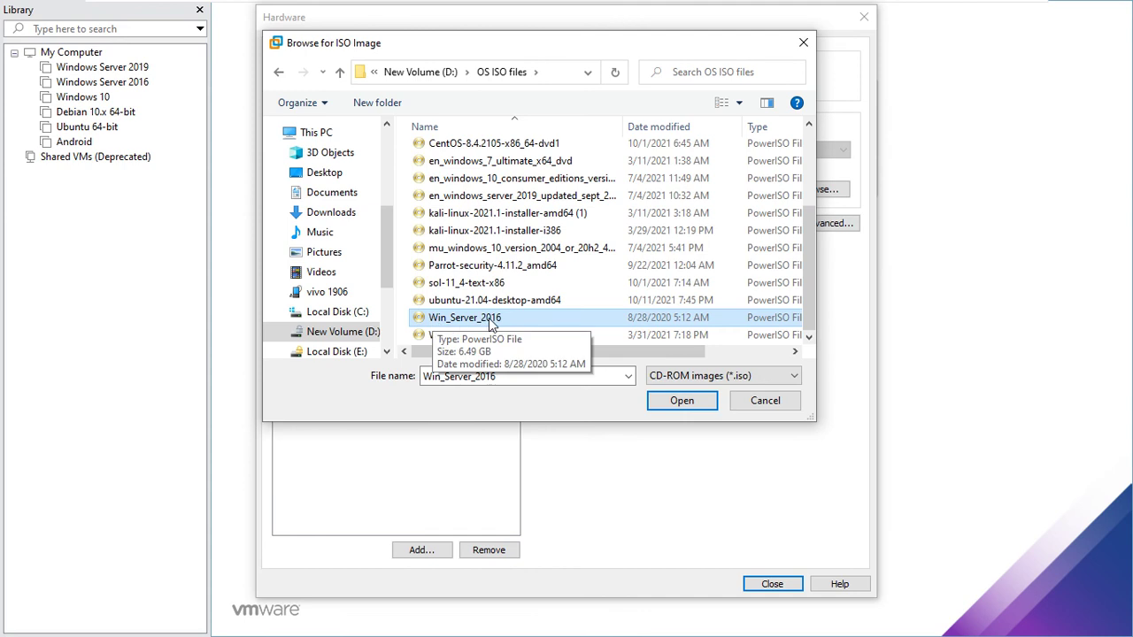
left_click(682, 400)
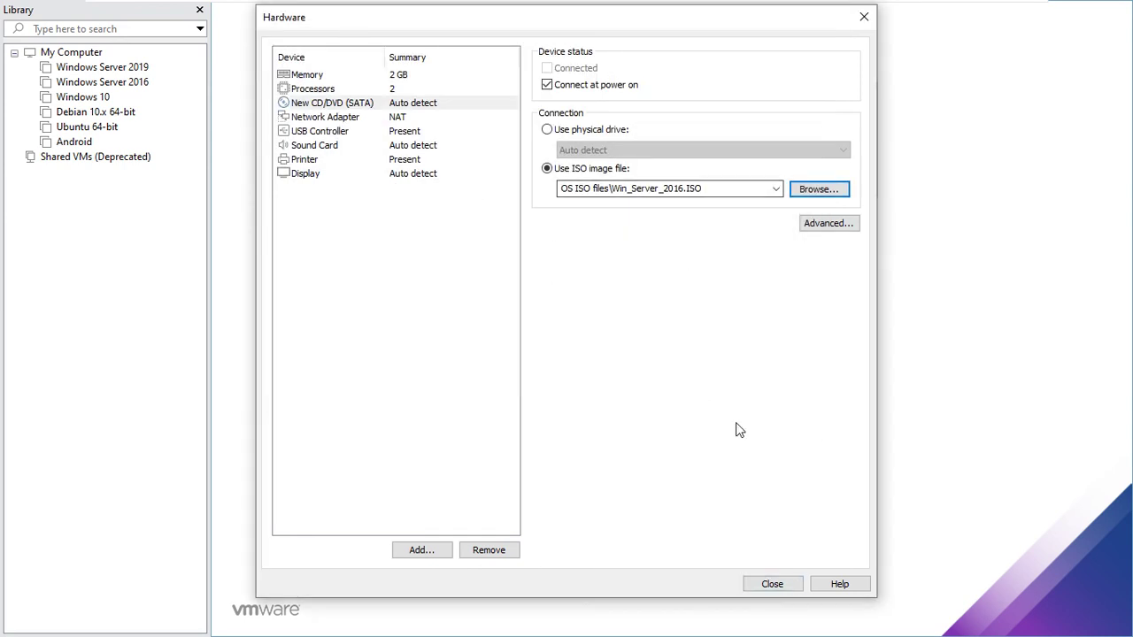
left_click(781, 573)
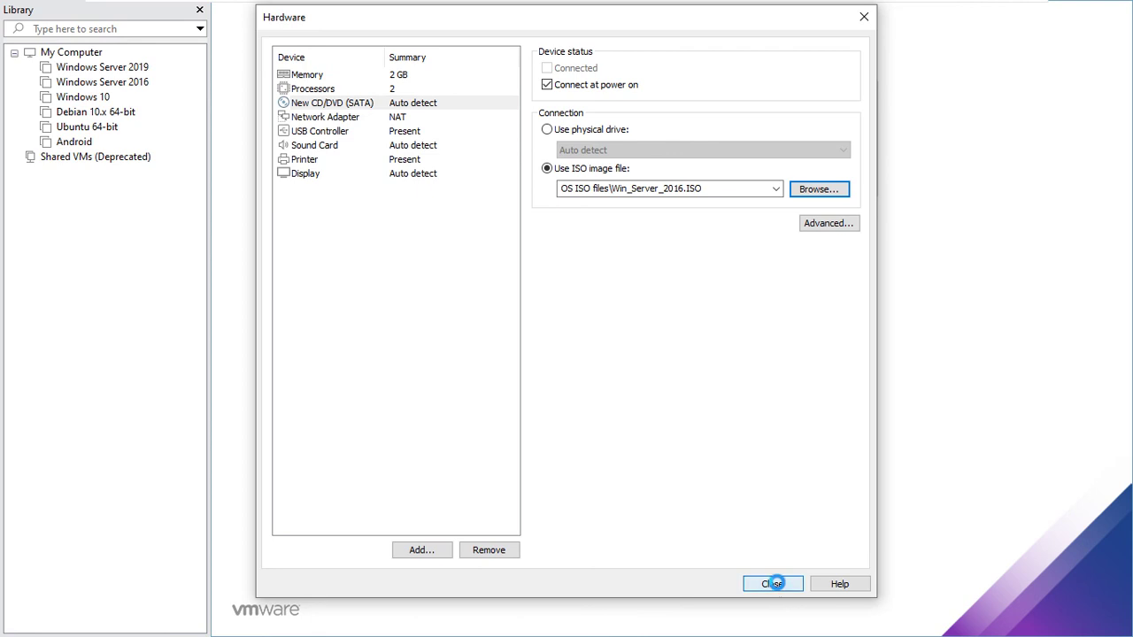
left_click(643, 479)
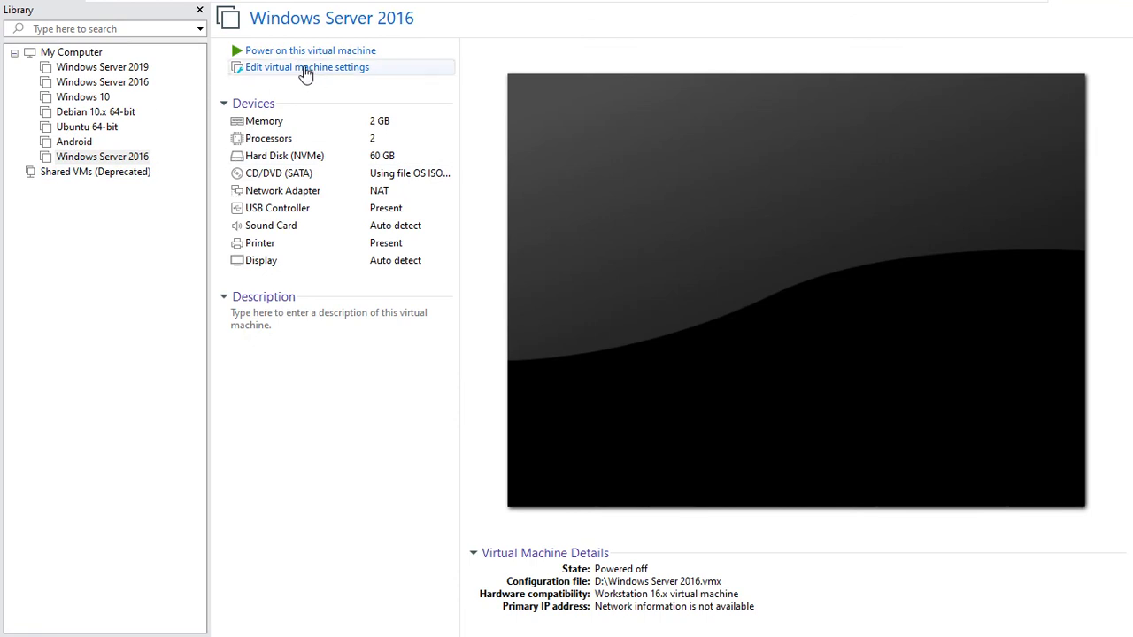
- Set the VM's firmware type to BIOS under Options > Advanced, then power it on
left_click(306, 71)
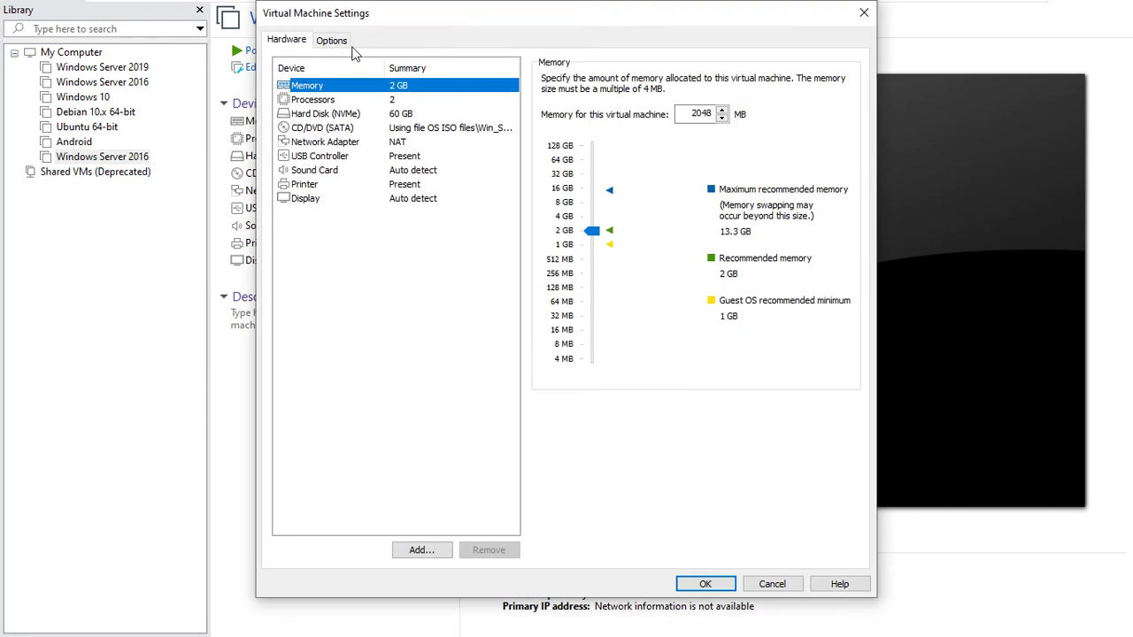
left_click(343, 45)
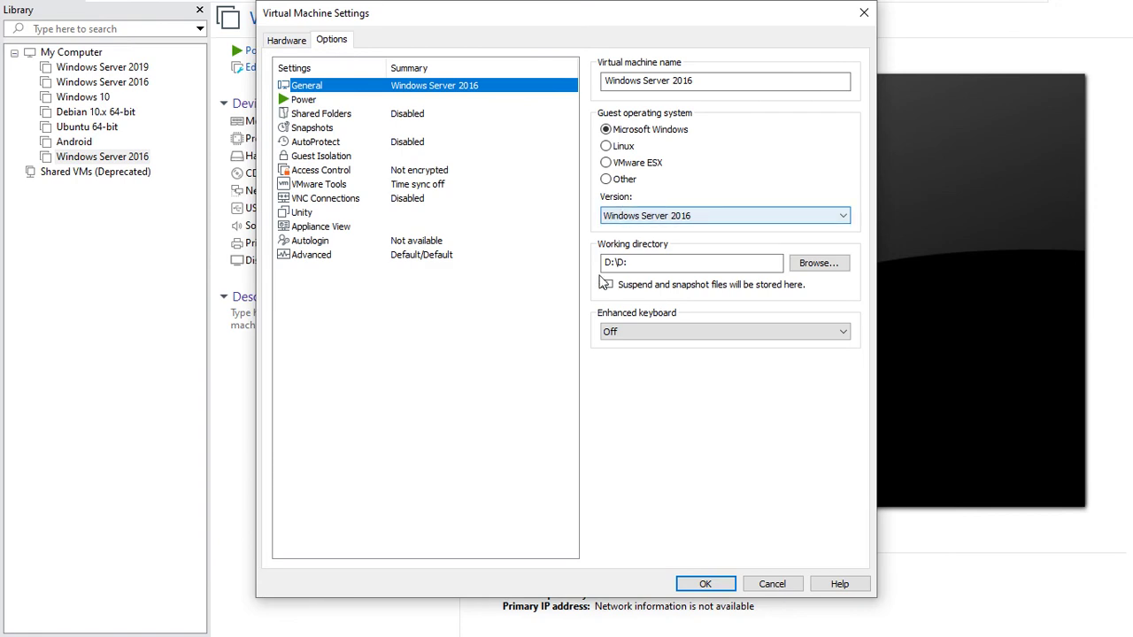
left_click(297, 256)
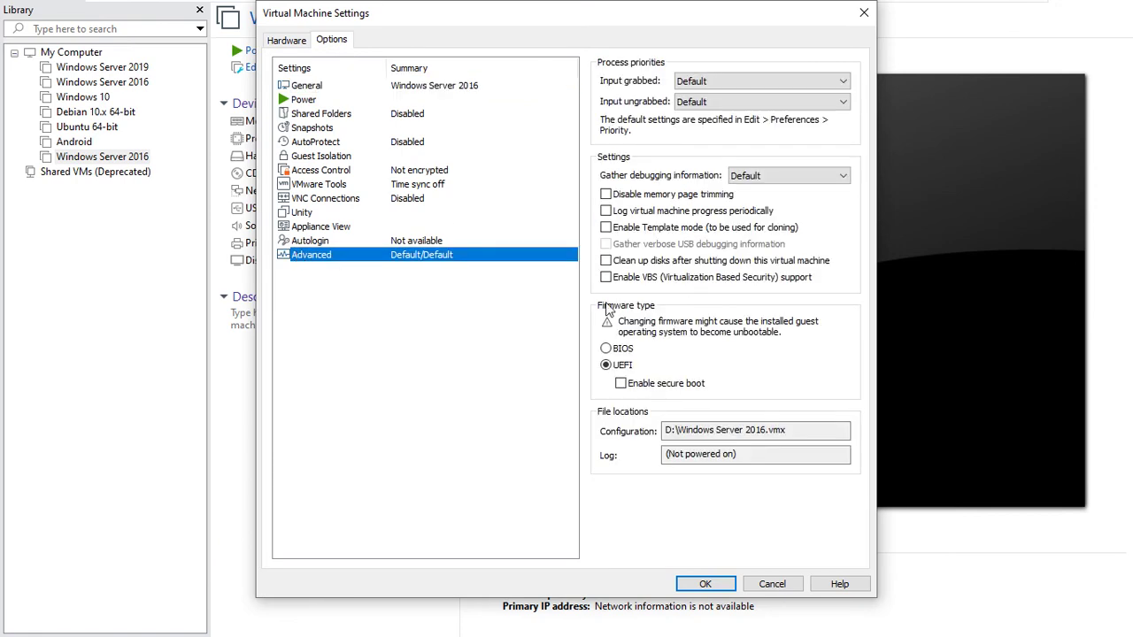
left_click(607, 350)
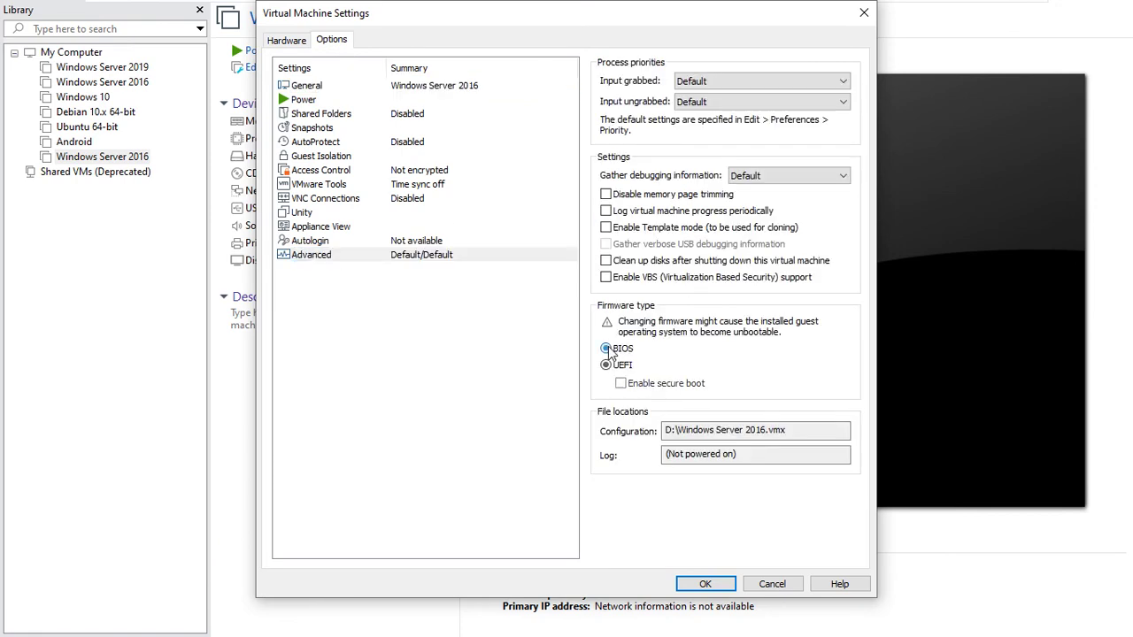
left_click(720, 584)
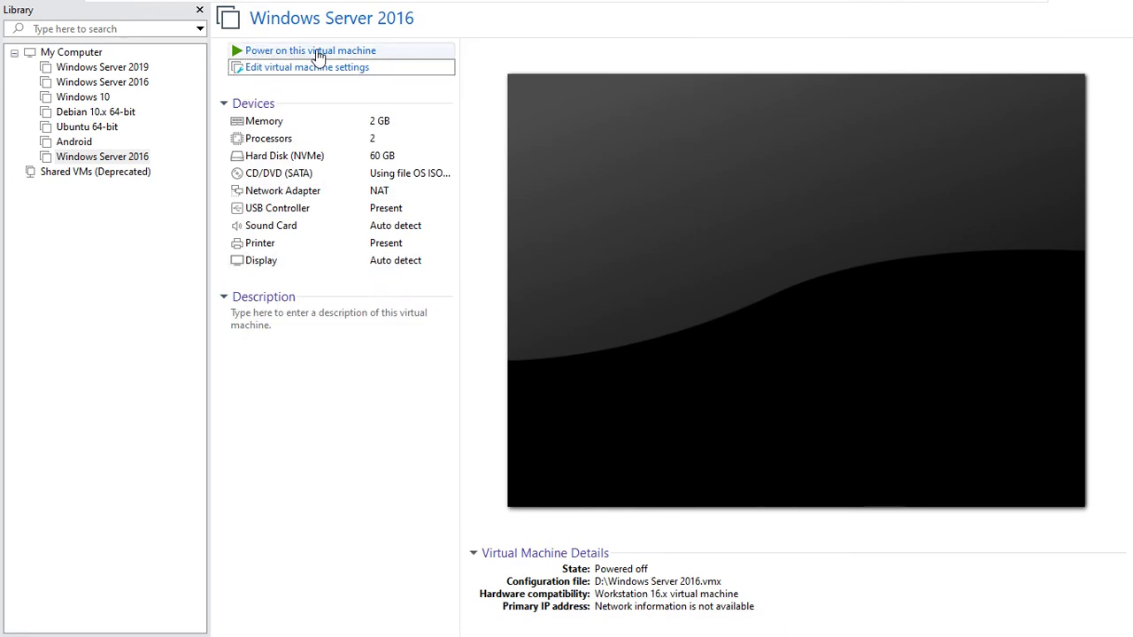
left_click(350, 55)
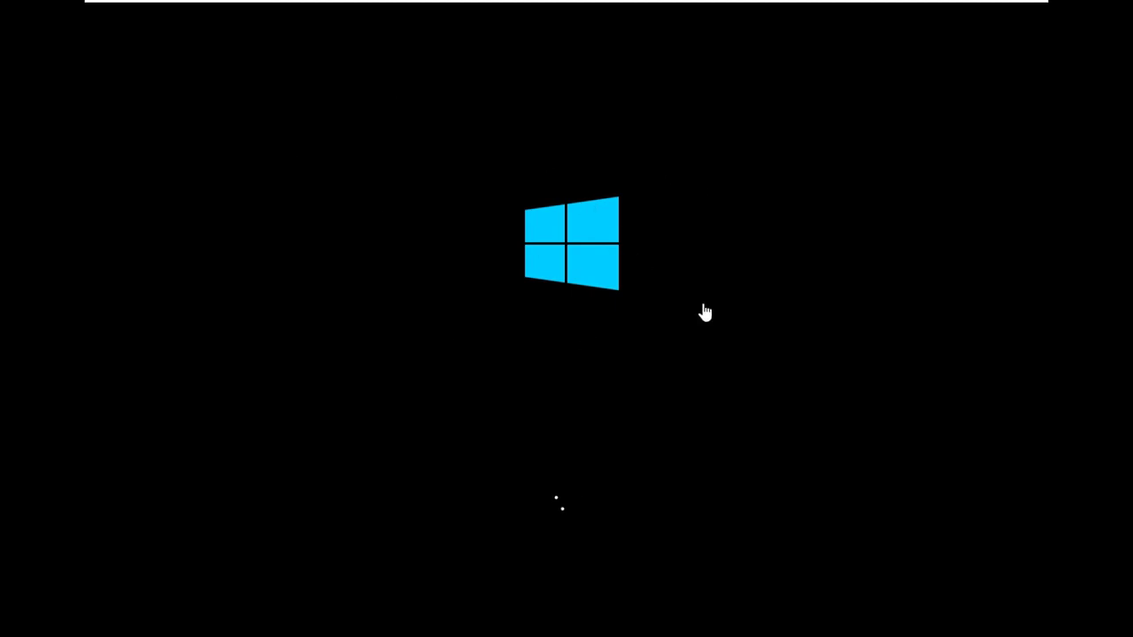
- Wait for the VM to boot from the ISO into Windows Setup's language page
mouse_move(987, 11)
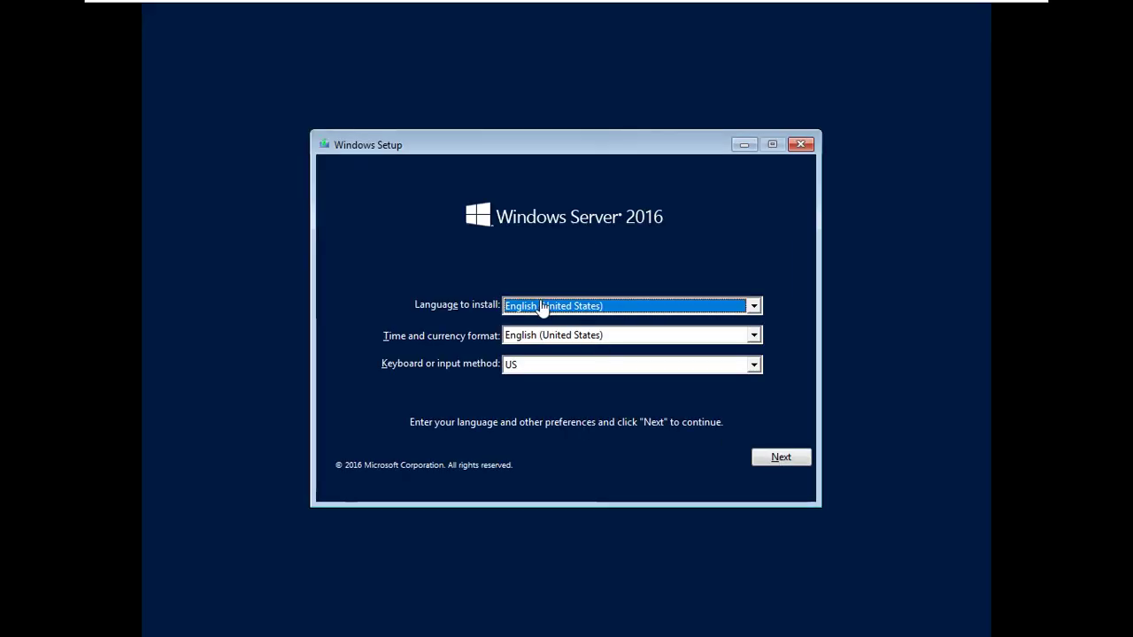
- Keep English (United States) and US keyboard defaults and start Install now
left_click(780, 458)
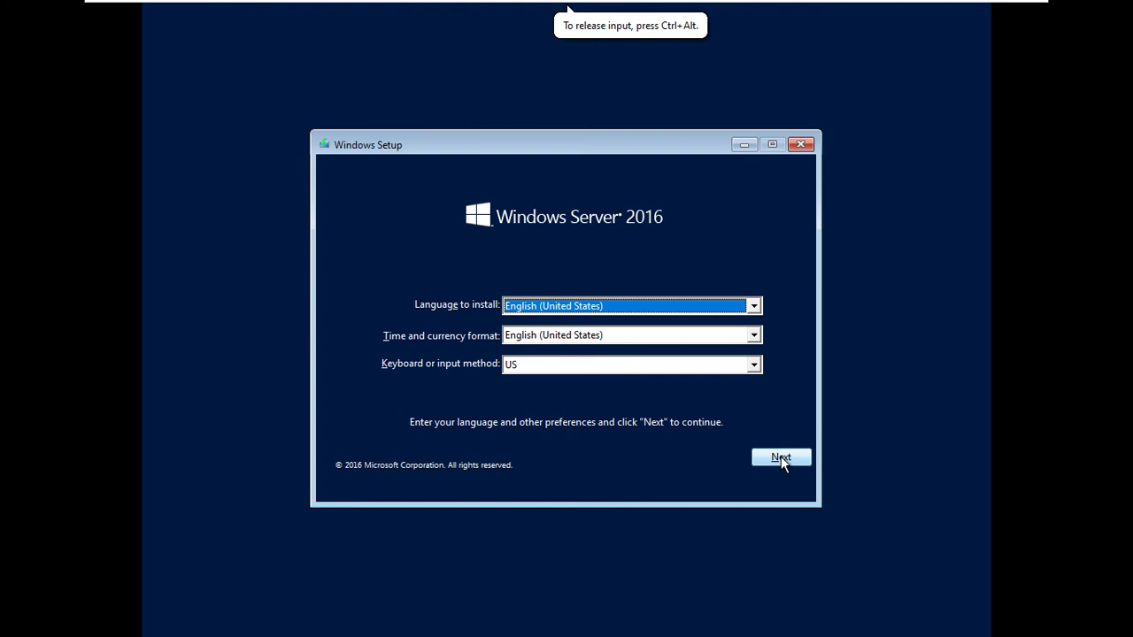
left_click(761, 460)
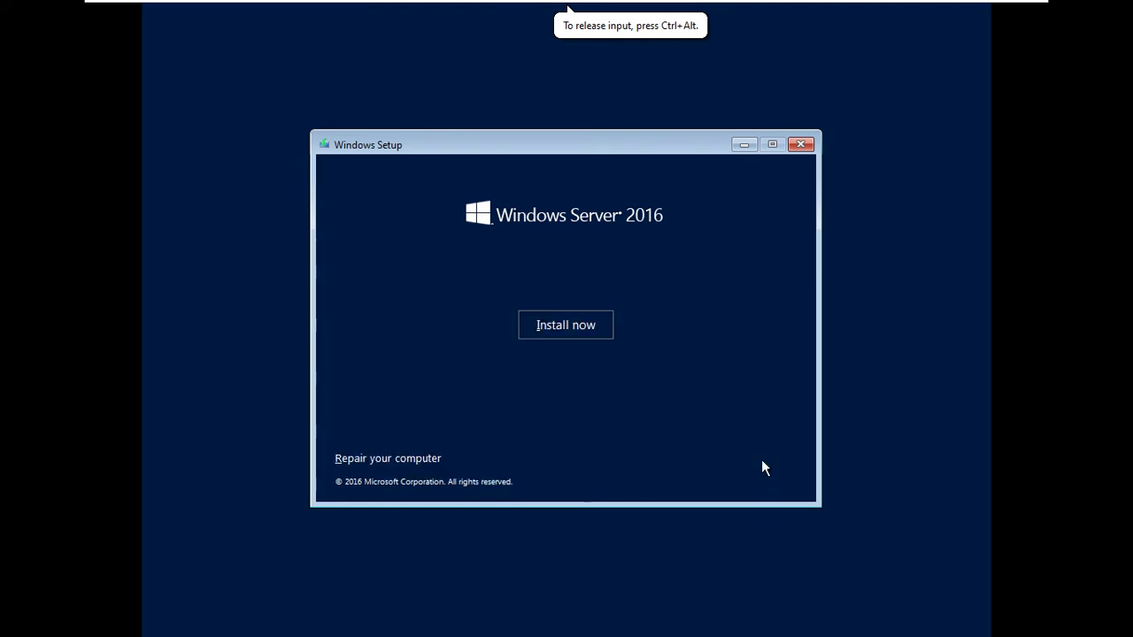
left_click(563, 326)
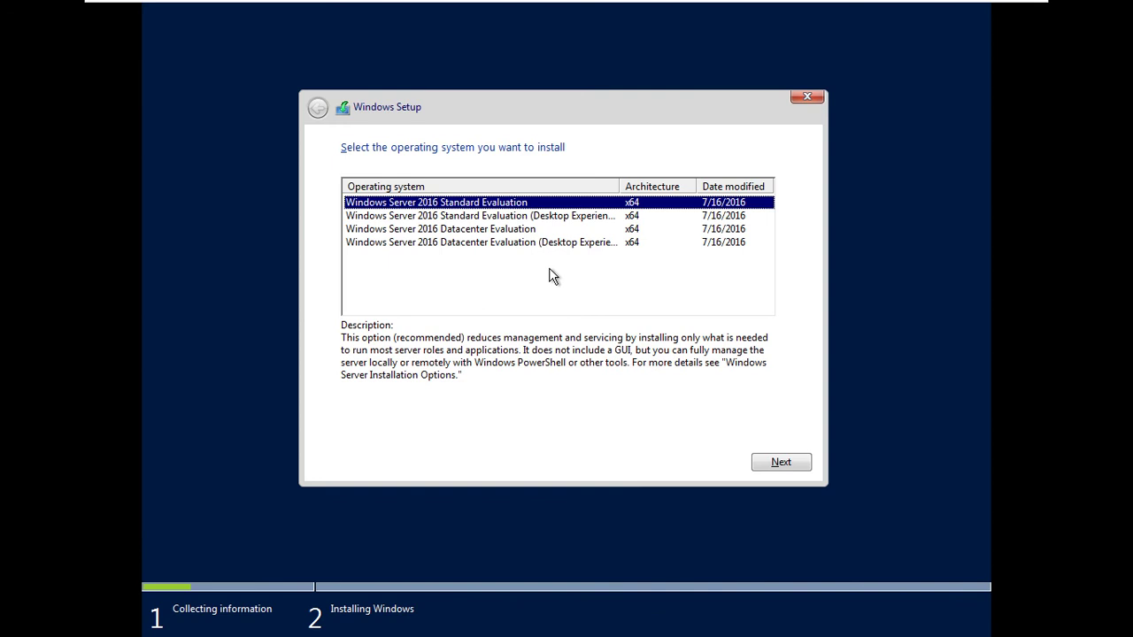
- Custom-install Standard Evaluation (Desktop Experience) onto Drive 0's unallocated space, accepting the license, then minimize
left_click(449, 220)
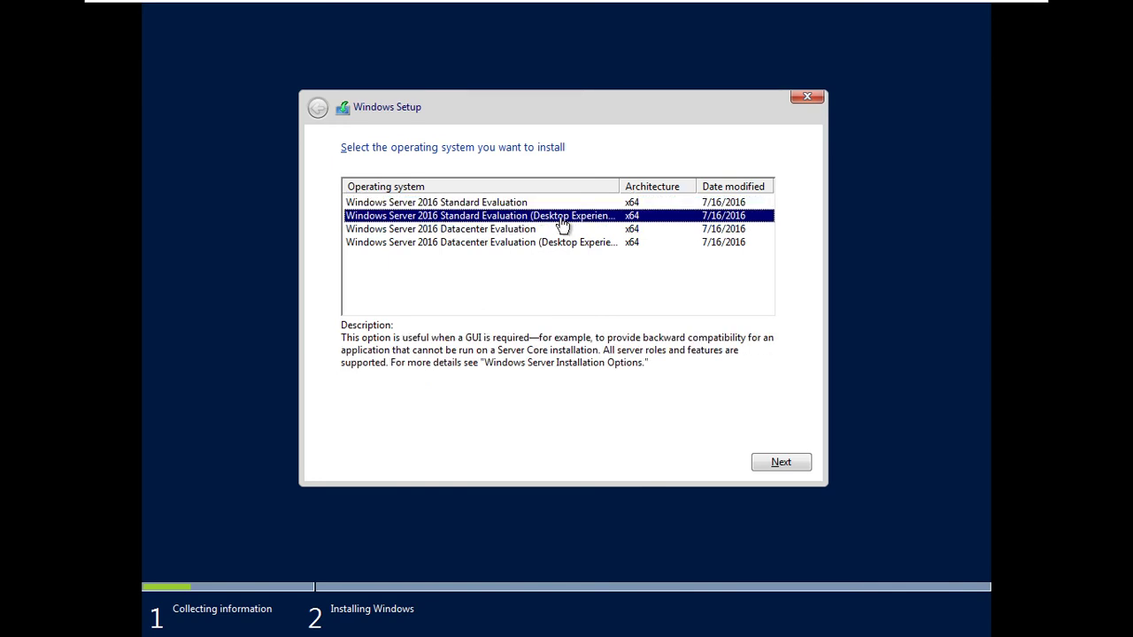
left_click(775, 457)
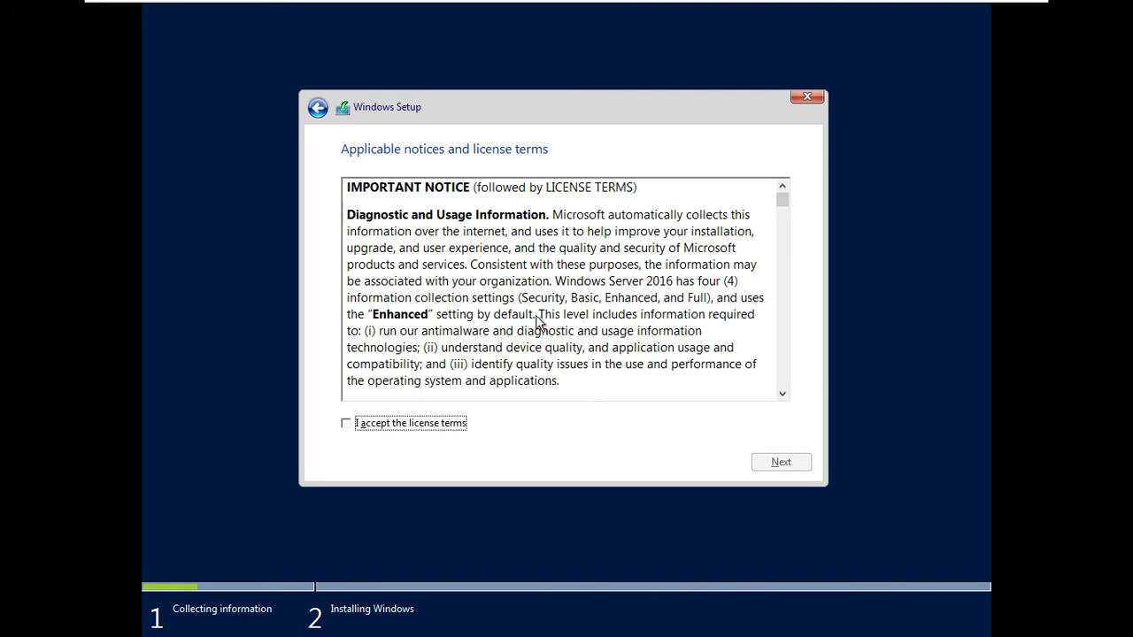
left_click(344, 424)
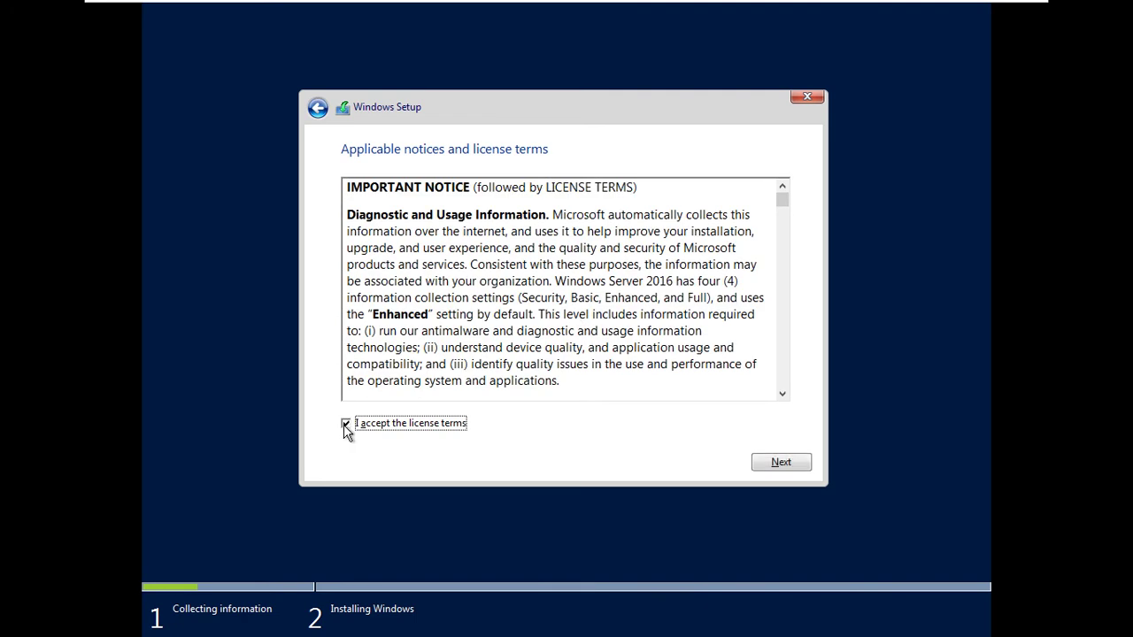
left_click(756, 462)
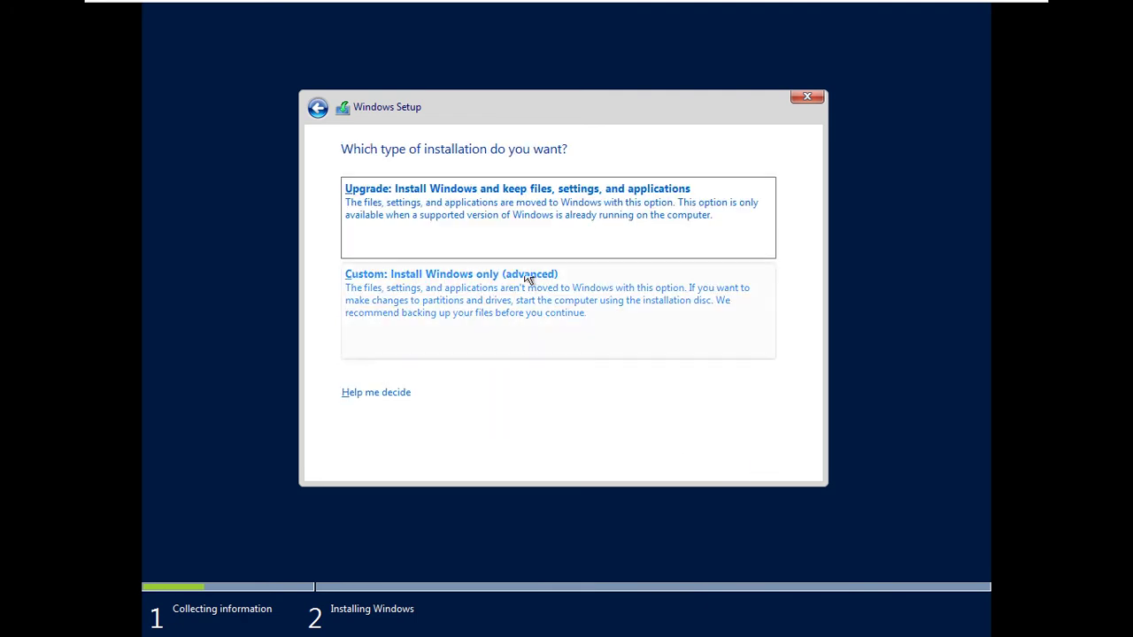
left_click(478, 285)
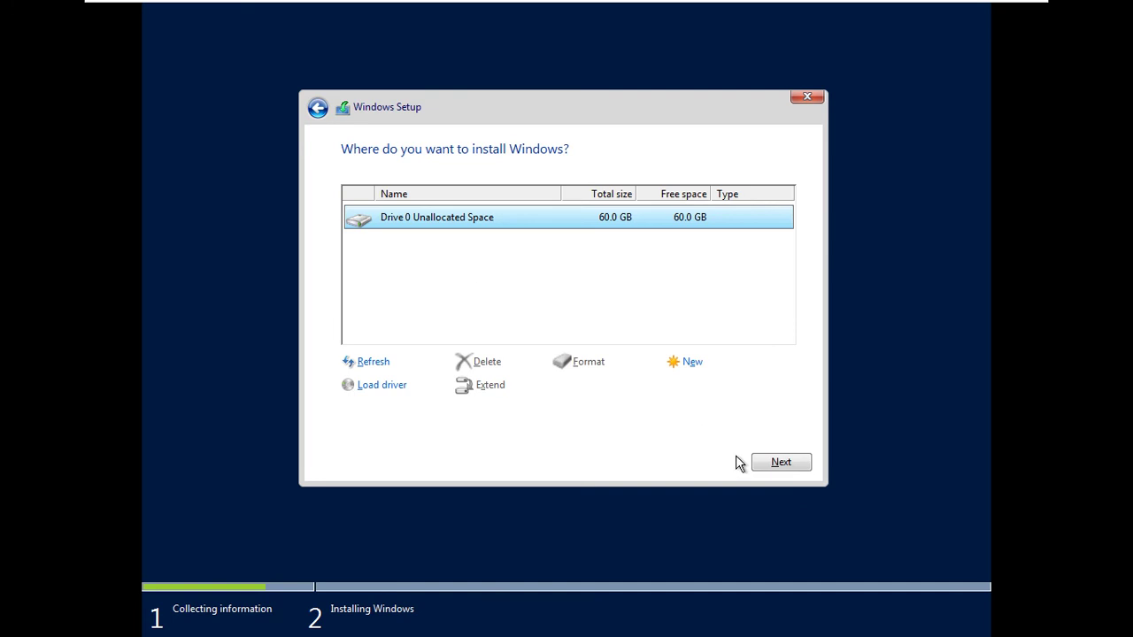
left_click(759, 462)
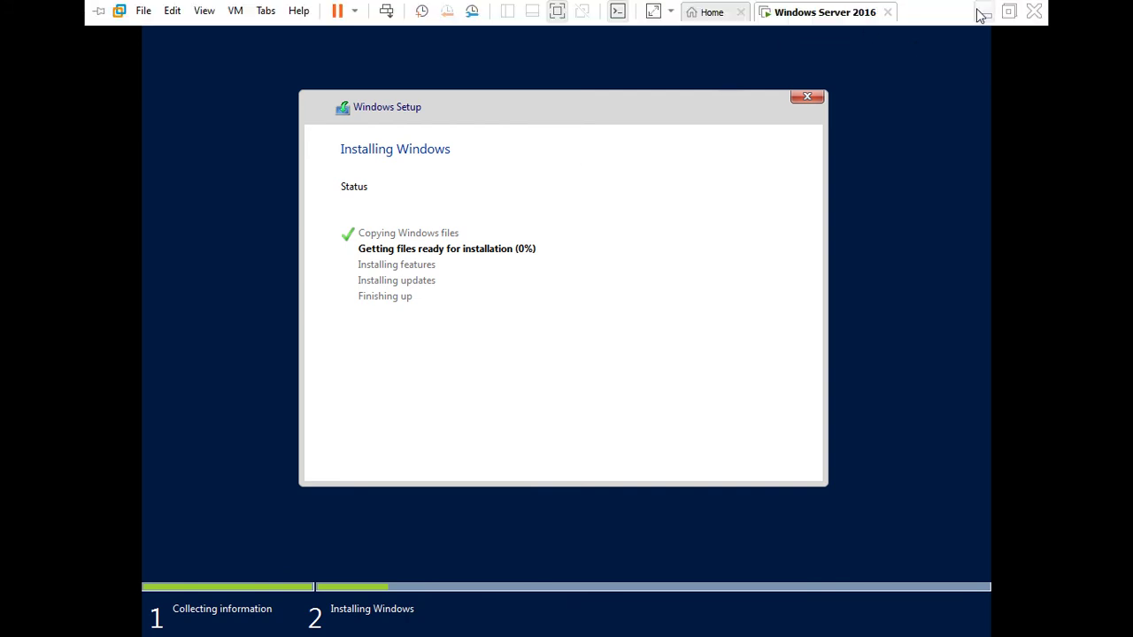
left_click(980, 12)
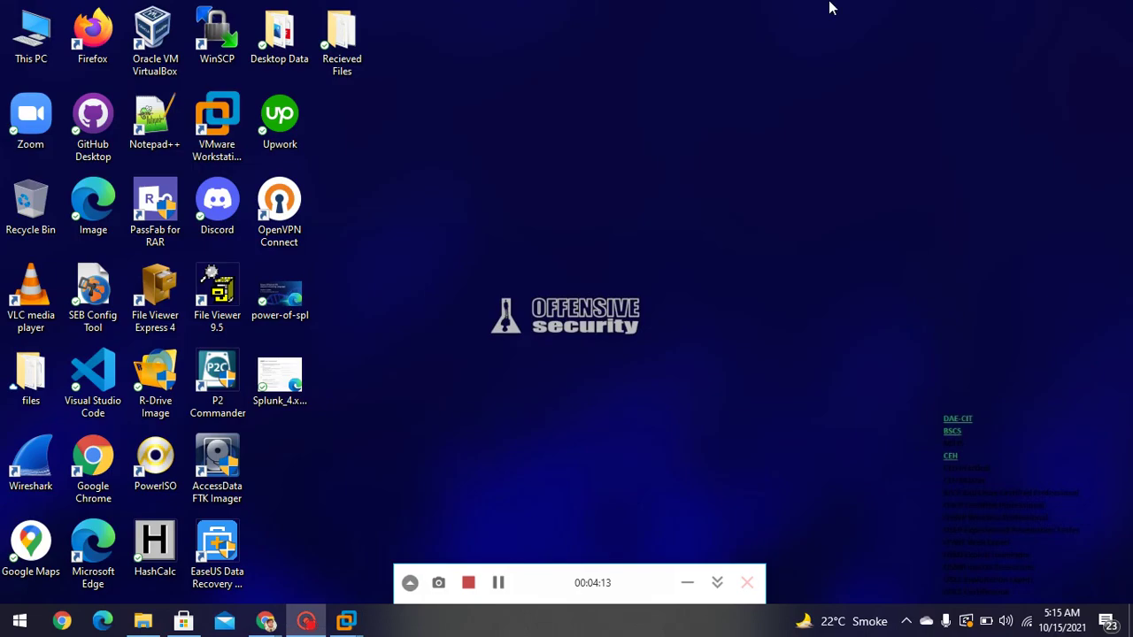
- Return to the Windows Server 2016 VM, let installation finish, and restart it immediately
left_click(498, 583)
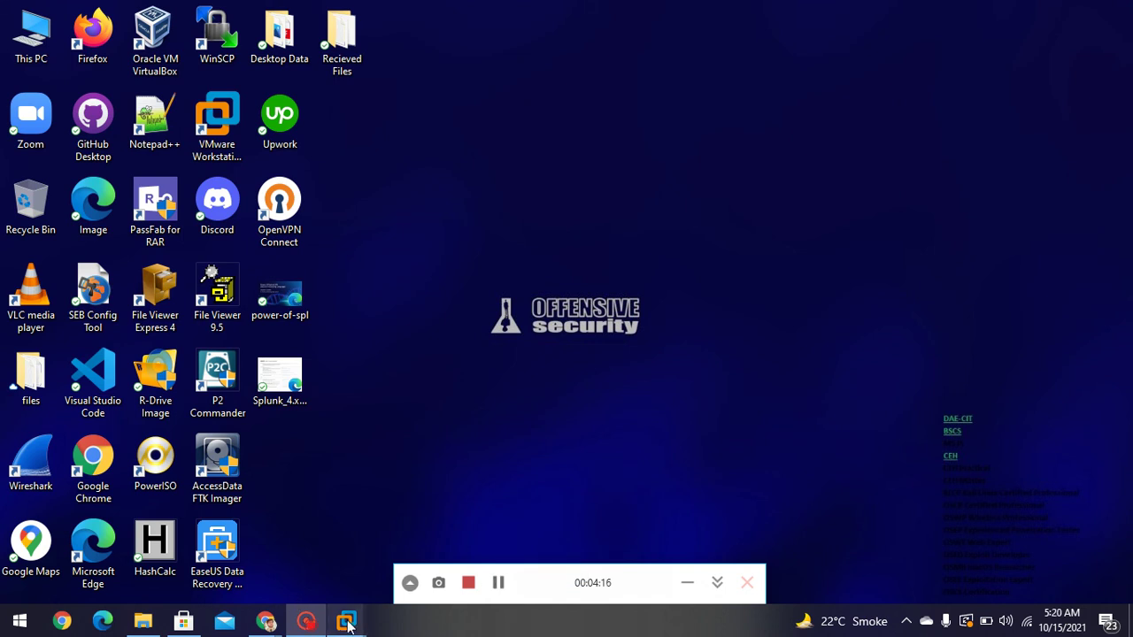
mouse_move(348, 624)
left_click(437, 522)
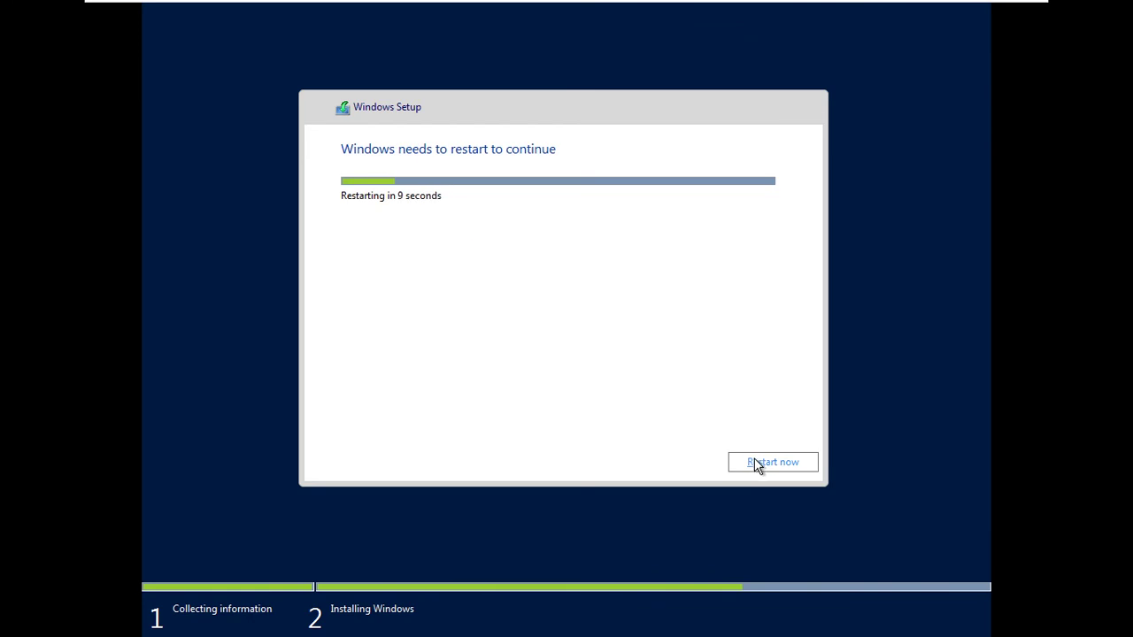
left_click(758, 463)
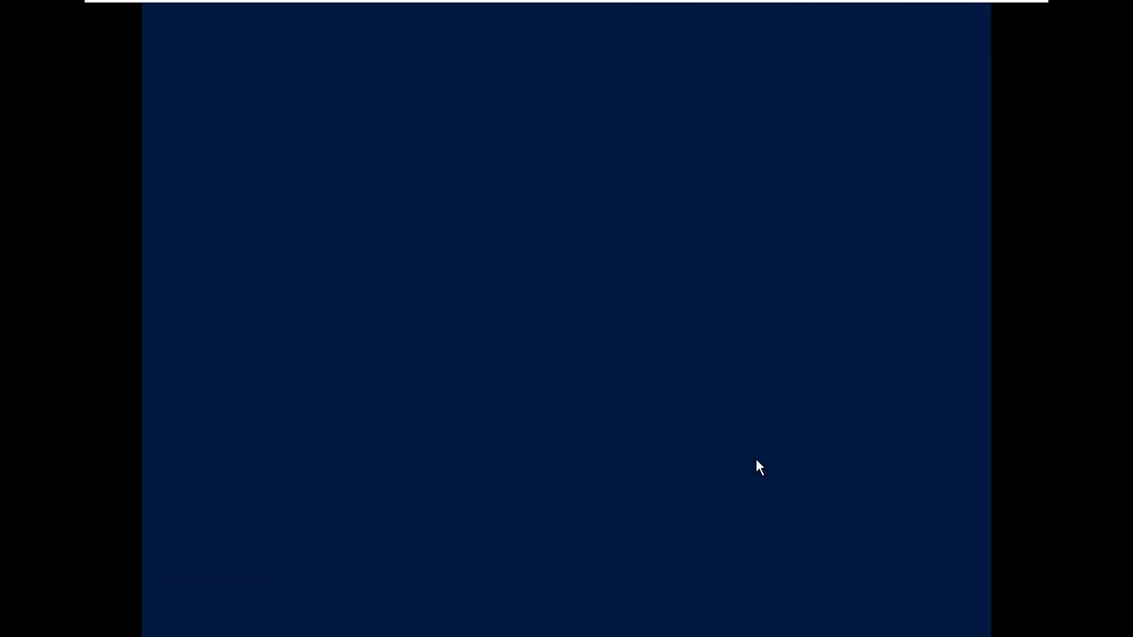
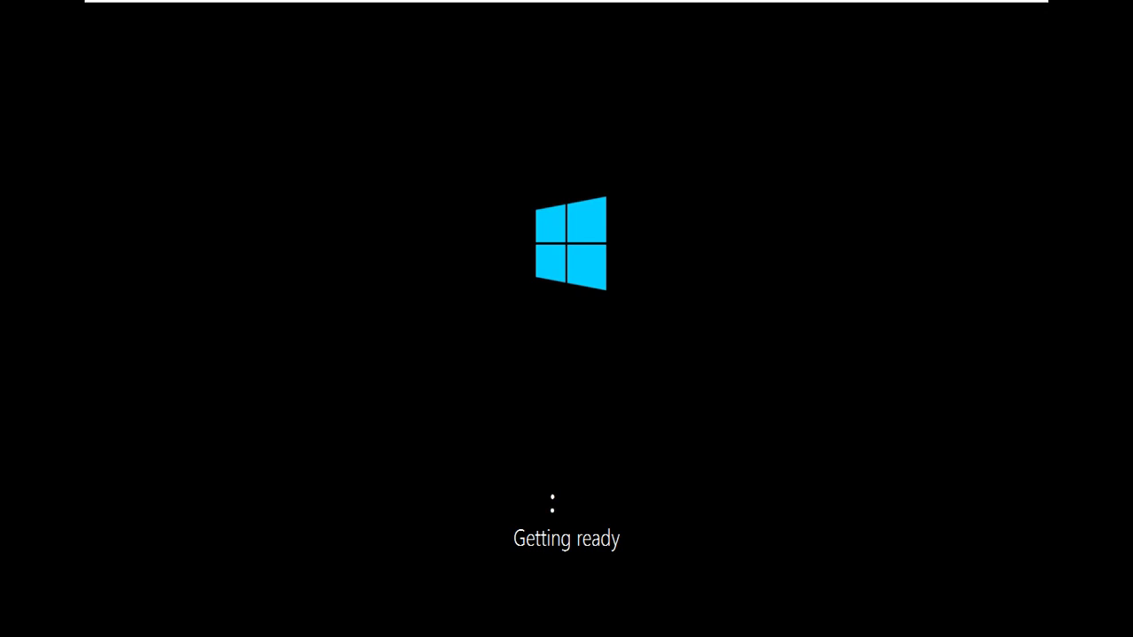
- Give the VM keyboard and mouse control while setup prepares the Customize settings page
left_click(552, 351)
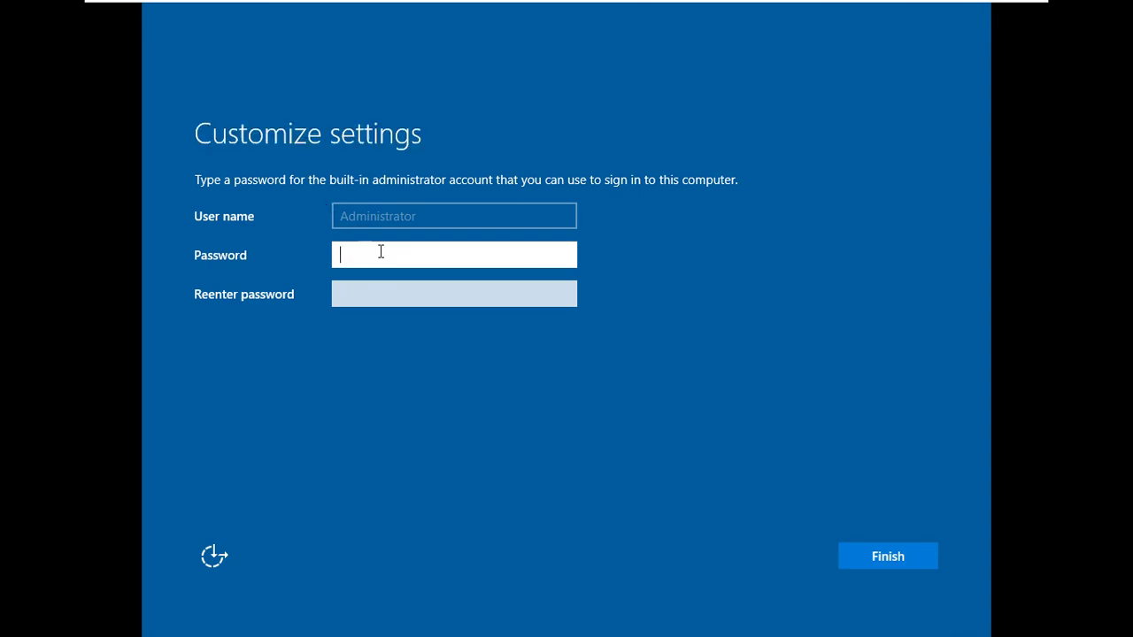
- Enter and confirm the built-in Administrator password, check it with the reveal icon, and finish setup
type("P")
key("BackSpace")
type("P@ssw0rd")
key("Tab")
type("P")
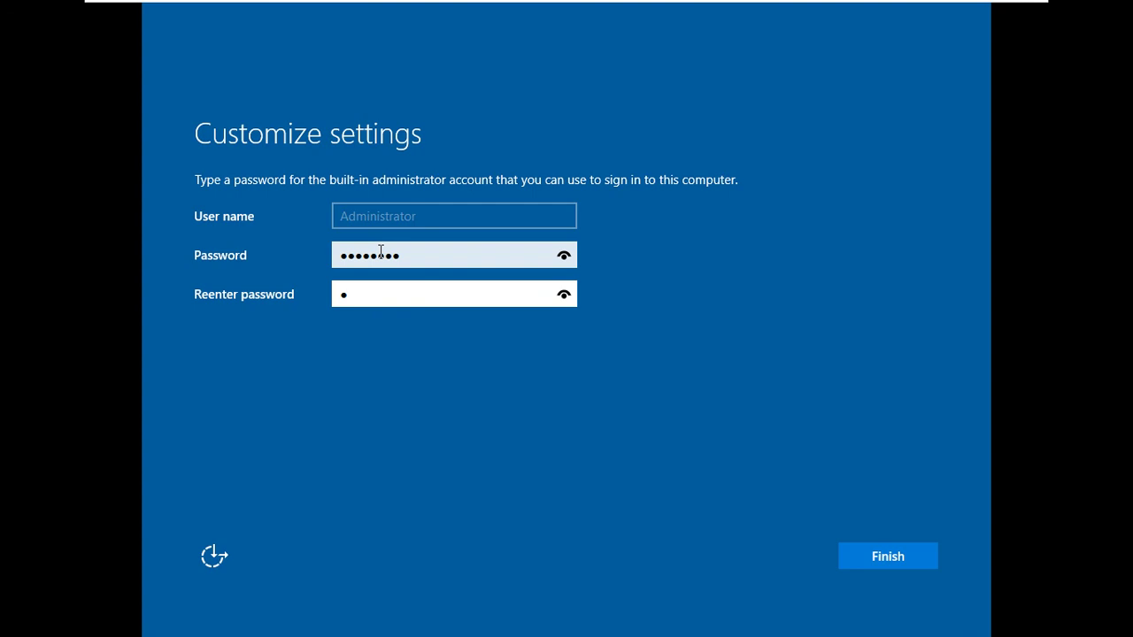
type("@ssw")
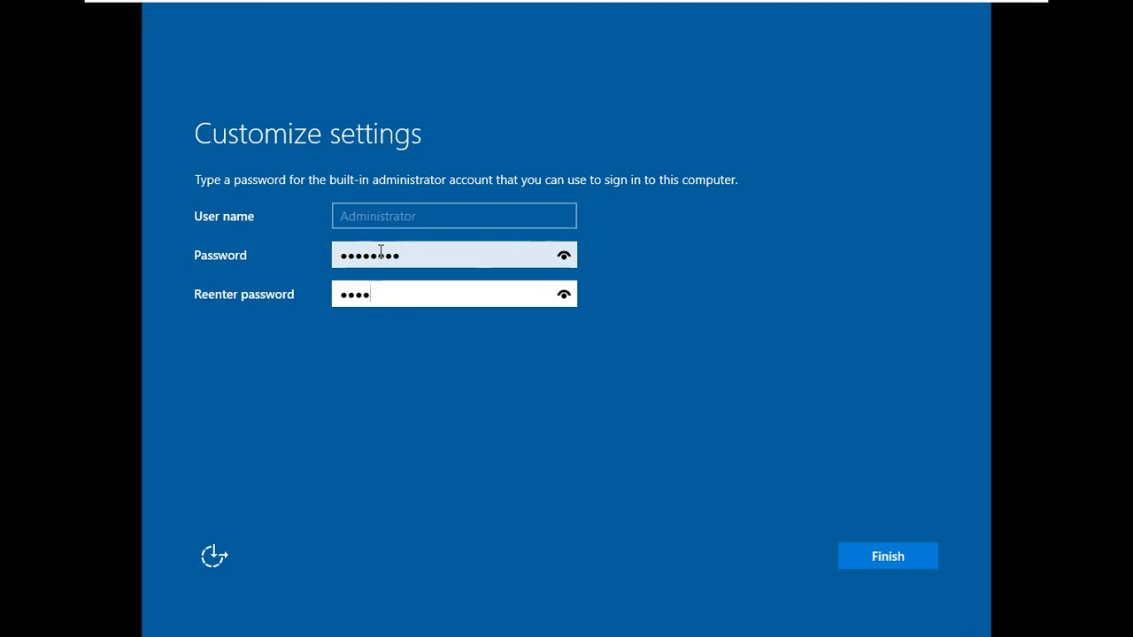
type("0rd")
left_click(563, 255)
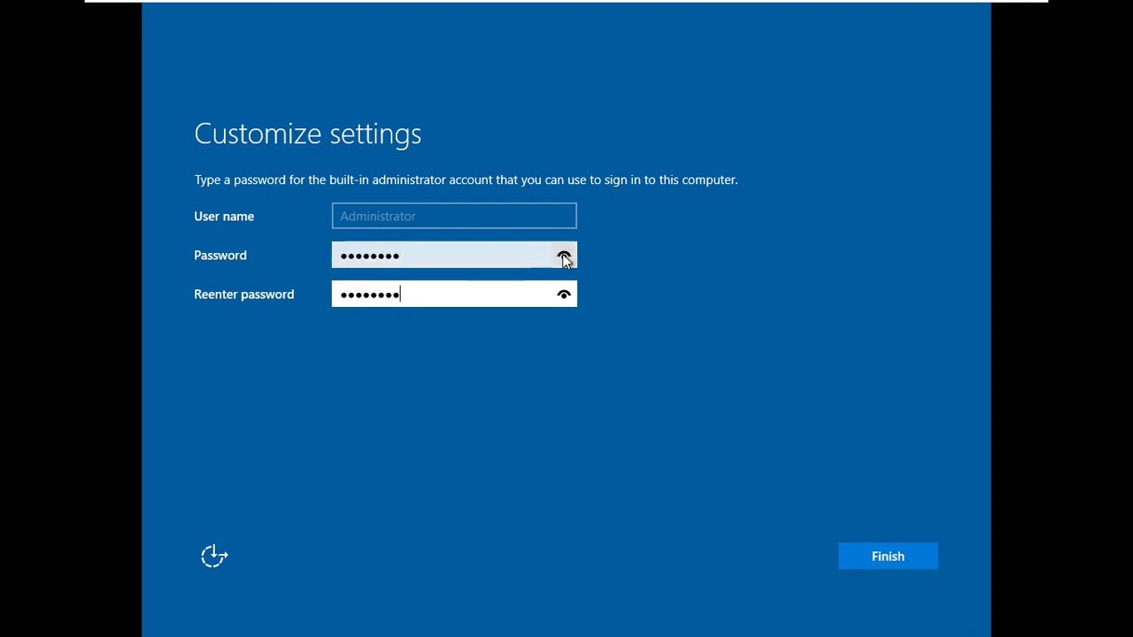
left_click(564, 293)
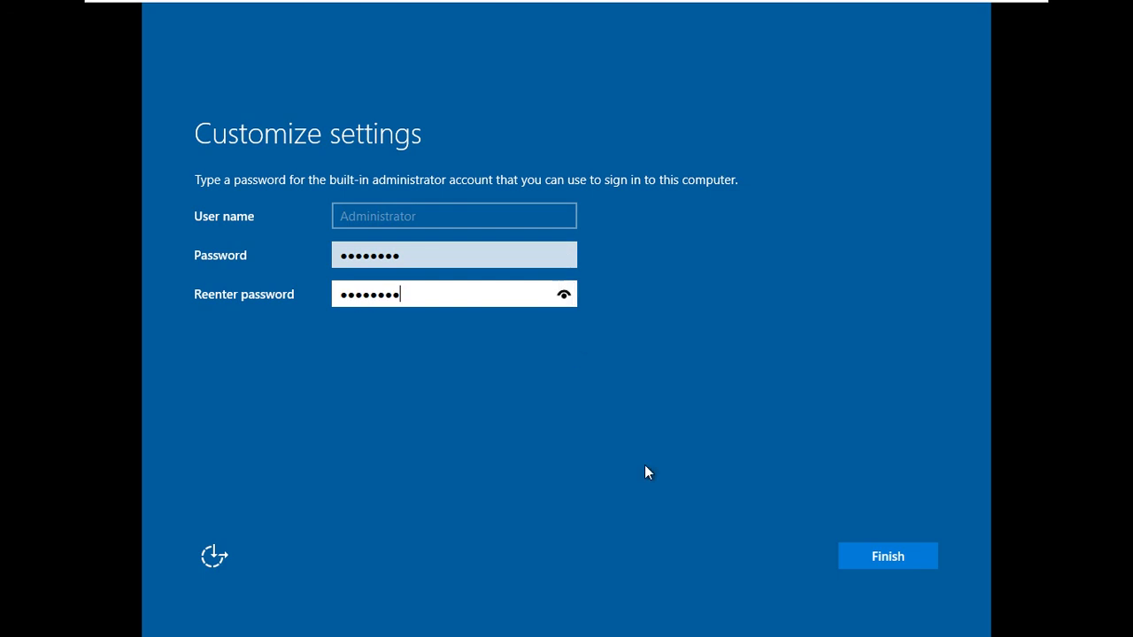
left_click(856, 556)
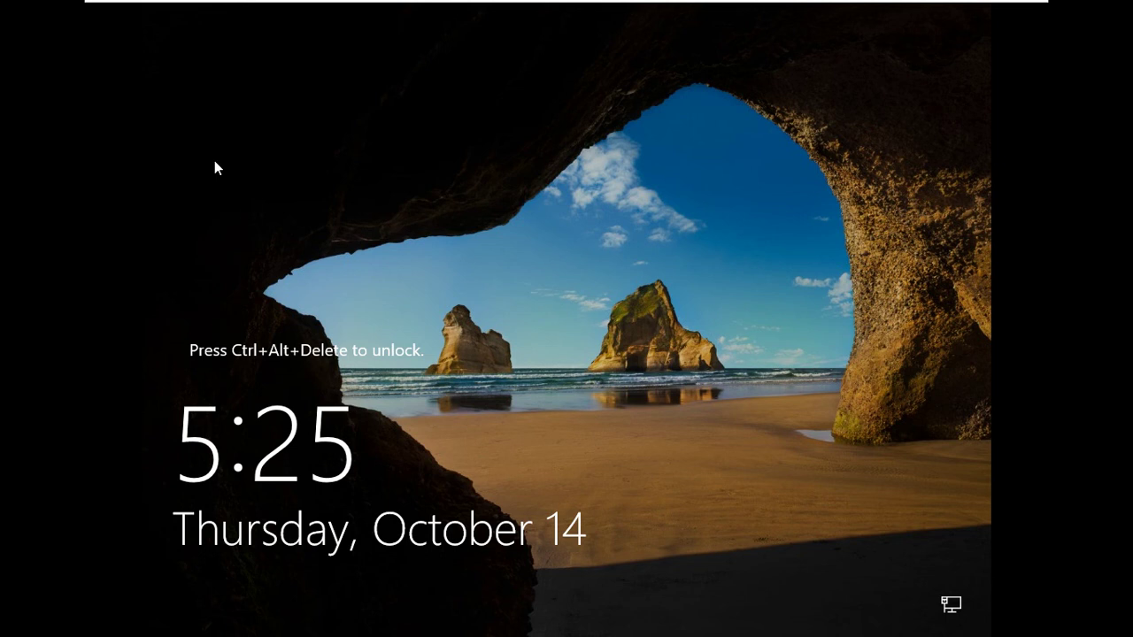
- Send Ctrl+Alt+Del from the VM menu and sign in as Administrator with the password
mouse_move(160, 4)
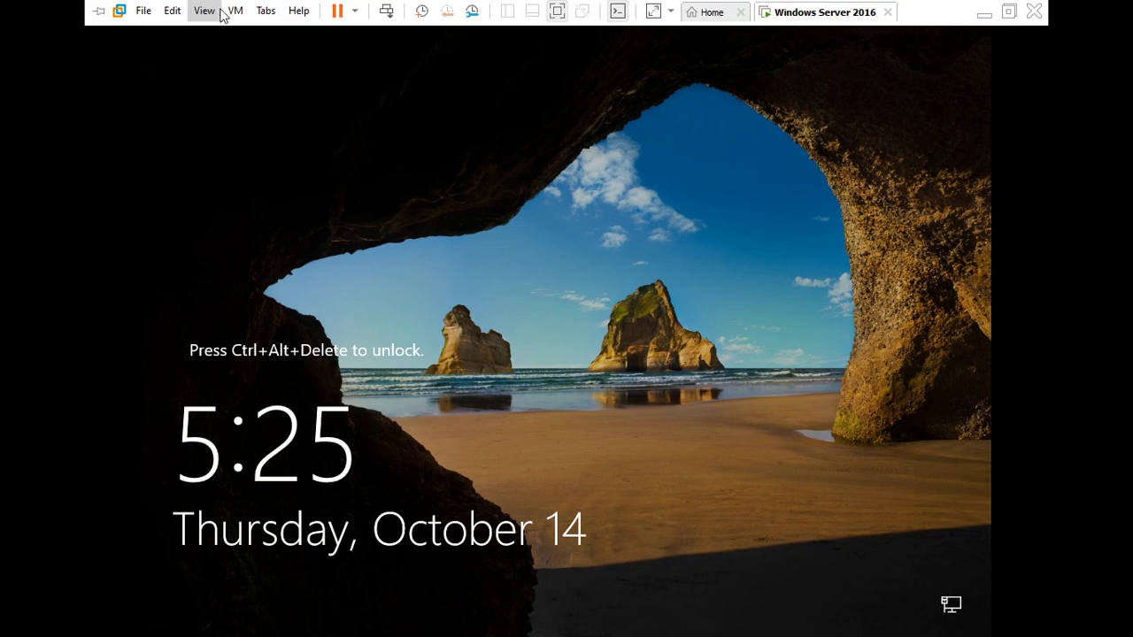
left_click(233, 11)
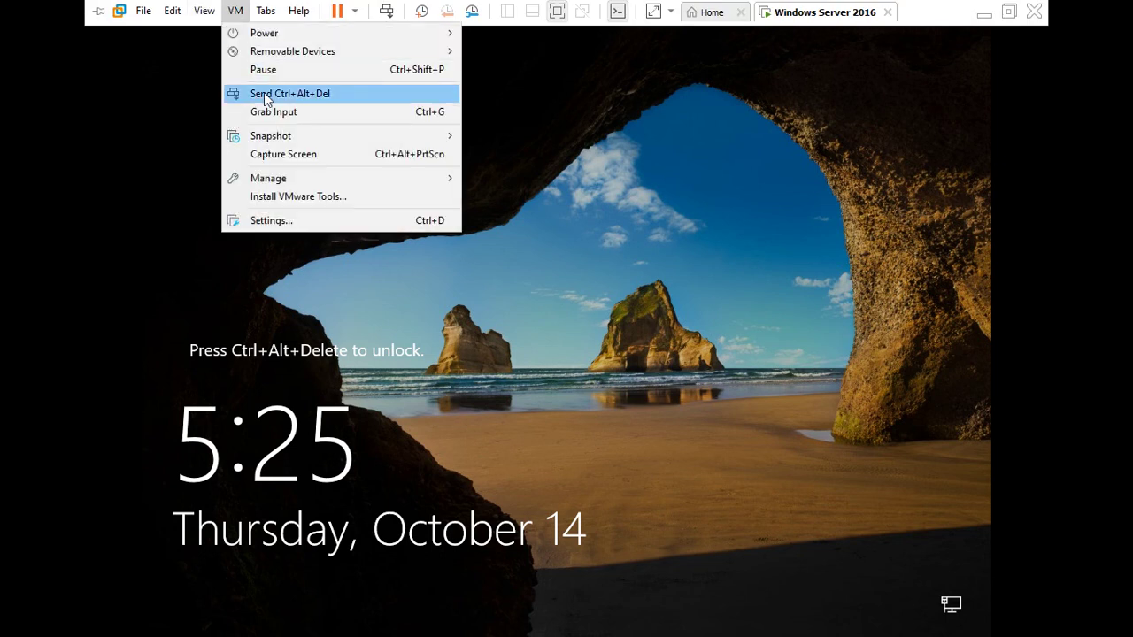
left_click(330, 93)
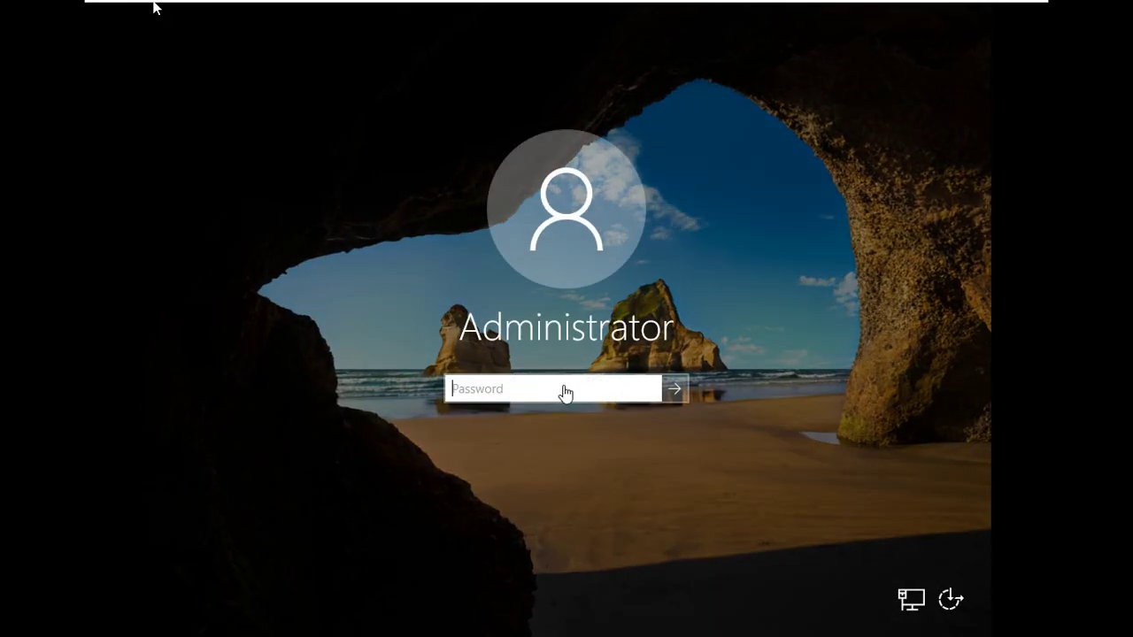
left_click(564, 387)
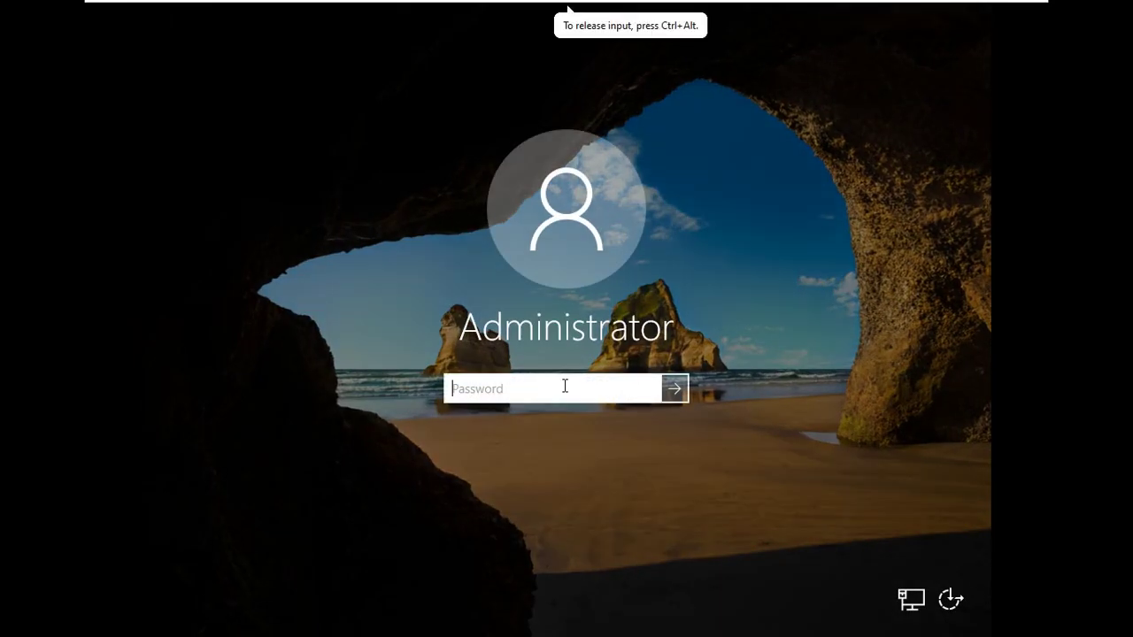
type("••••••••")
key("Return")
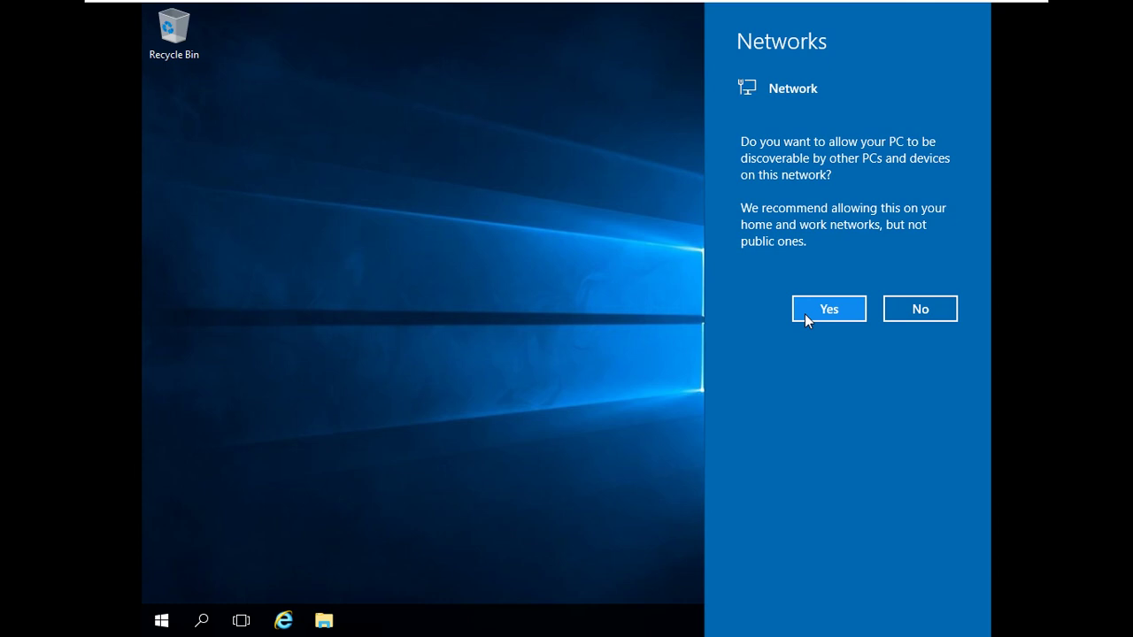
- Answer Yes so the PC is discoverable on the network
left_click(804, 313)
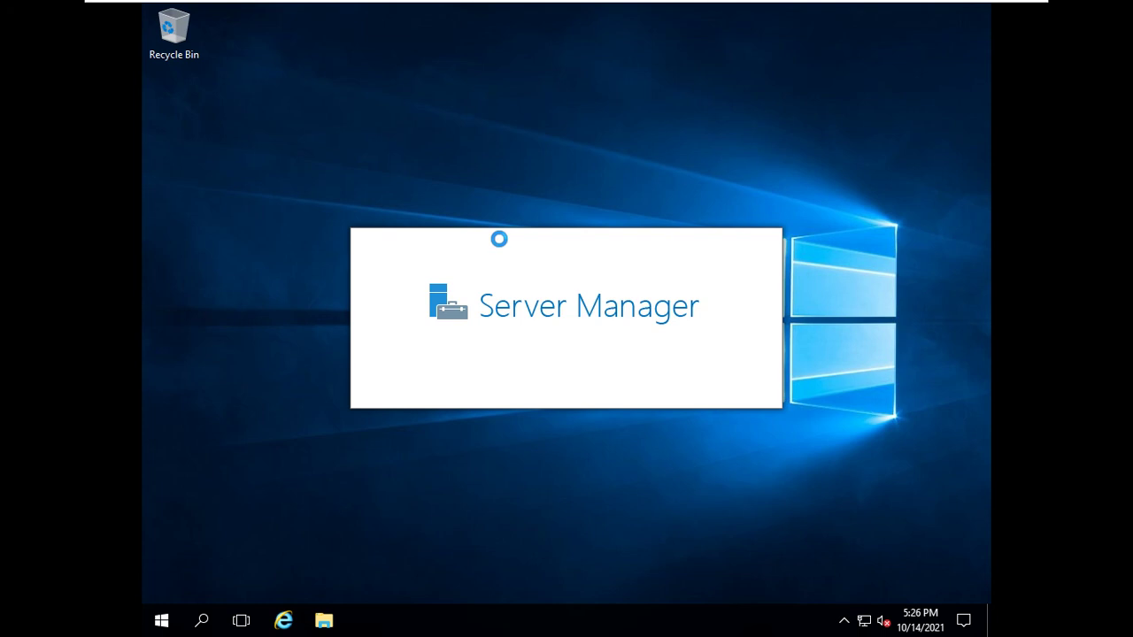
- Tick the Computer icon in Personalization > Themes > Desktop Icon Settings, apply it, and close Settings
right_click(895, 378)
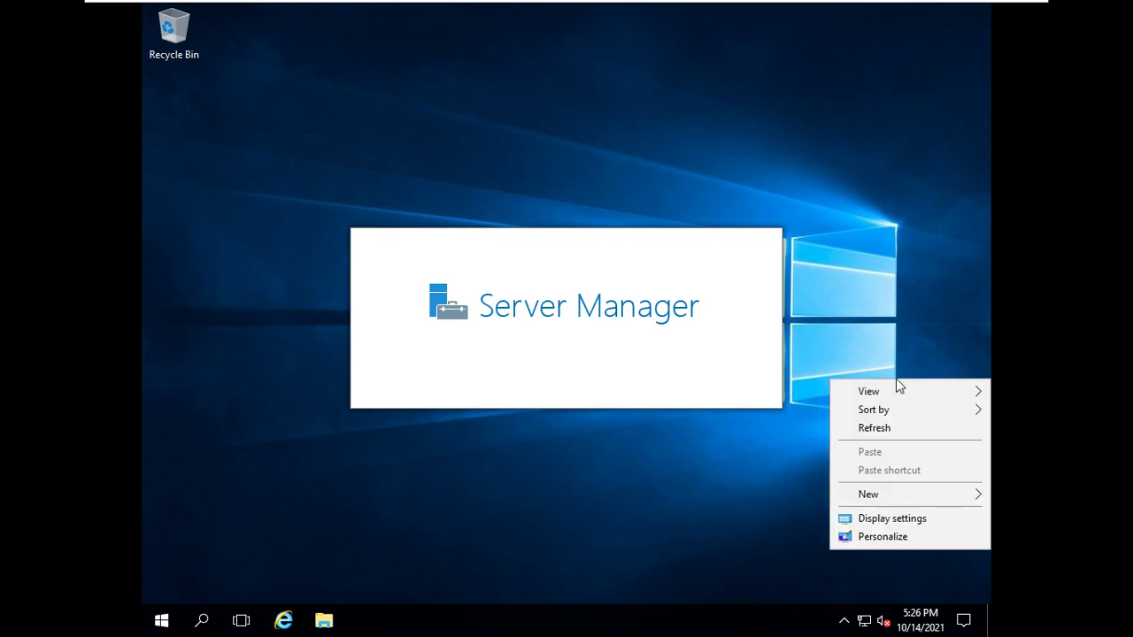
left_click(872, 536)
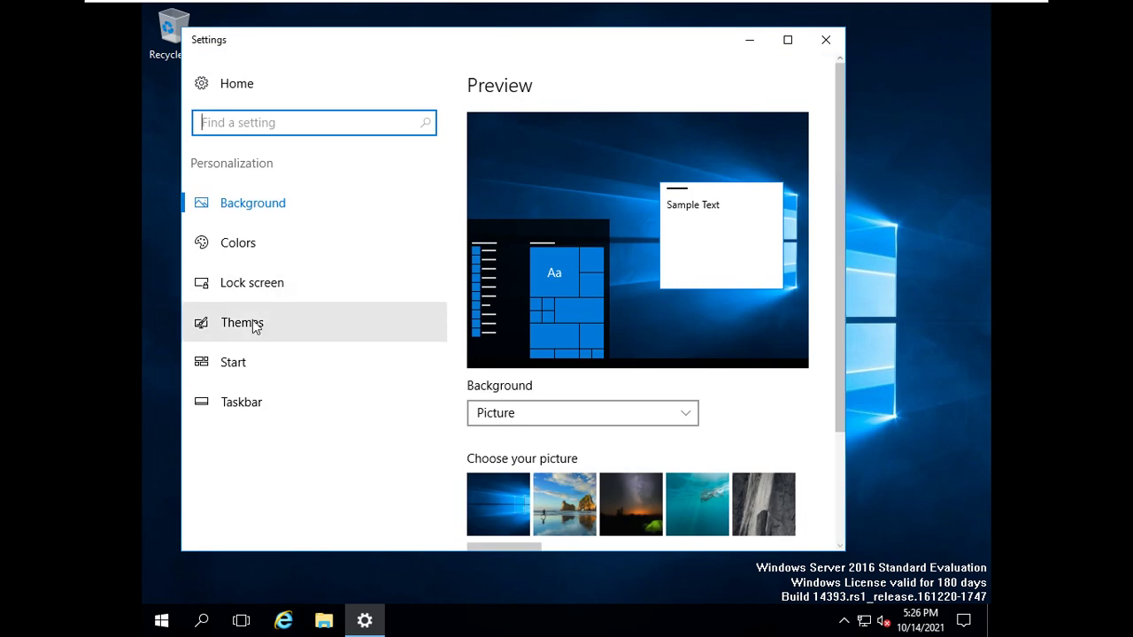
left_click(249, 325)
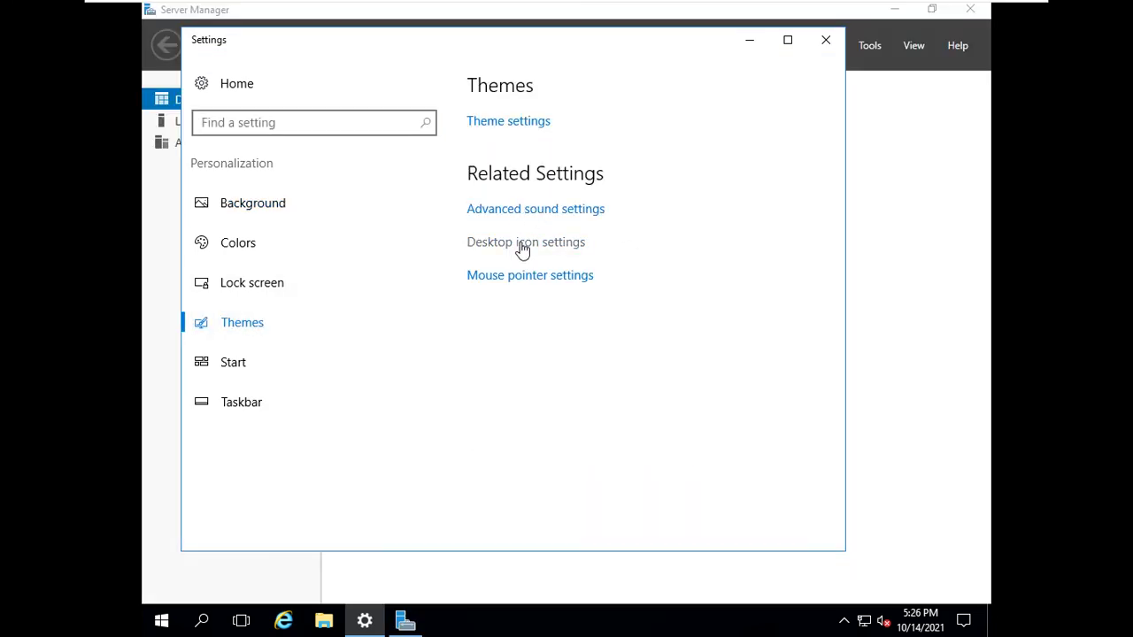
left_click(534, 241)
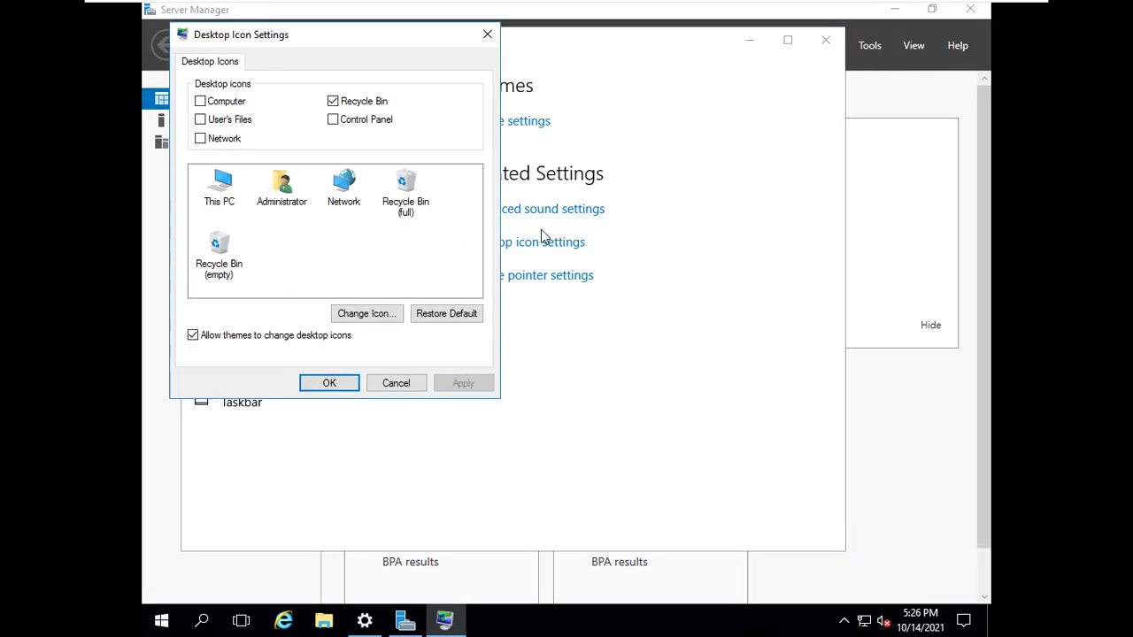
left_click(200, 101)
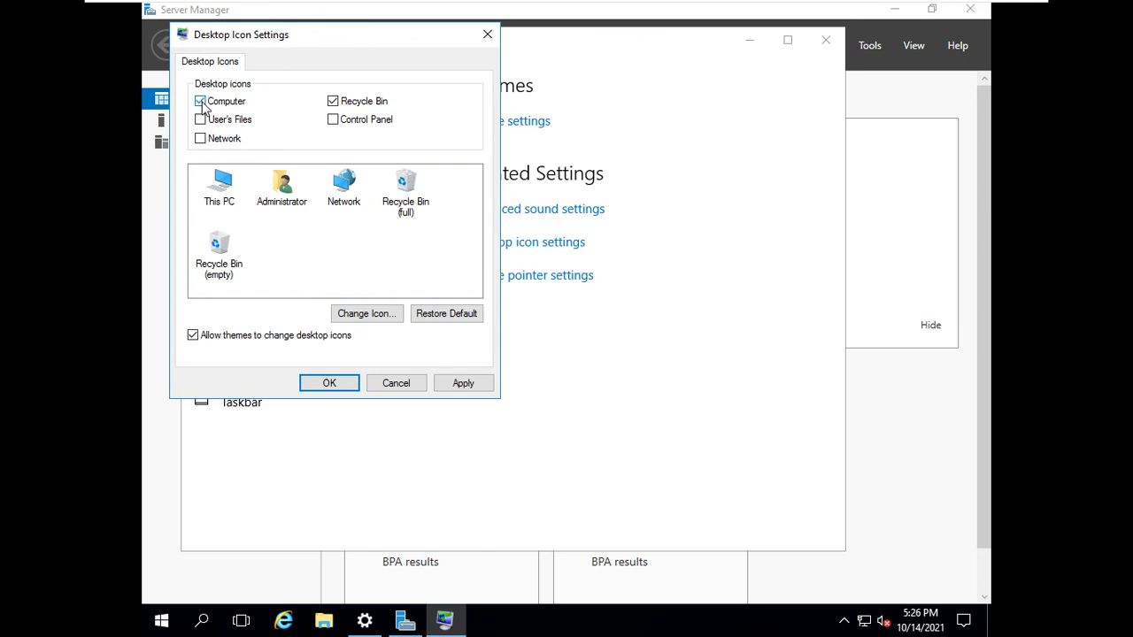
left_click(483, 384)
left_click(329, 383)
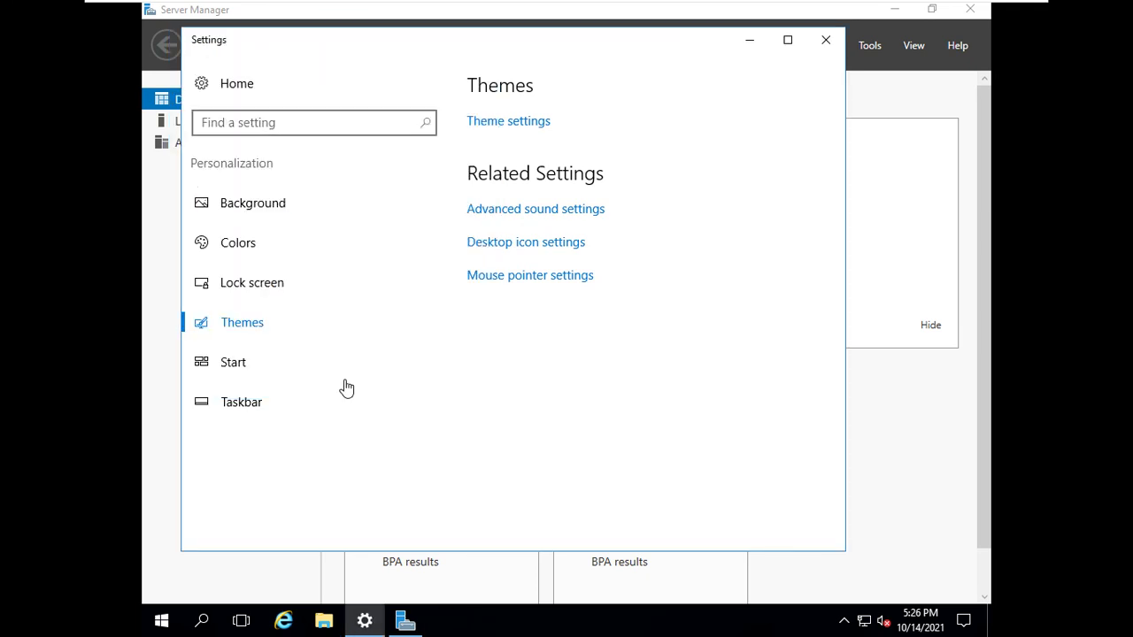
left_click(821, 40)
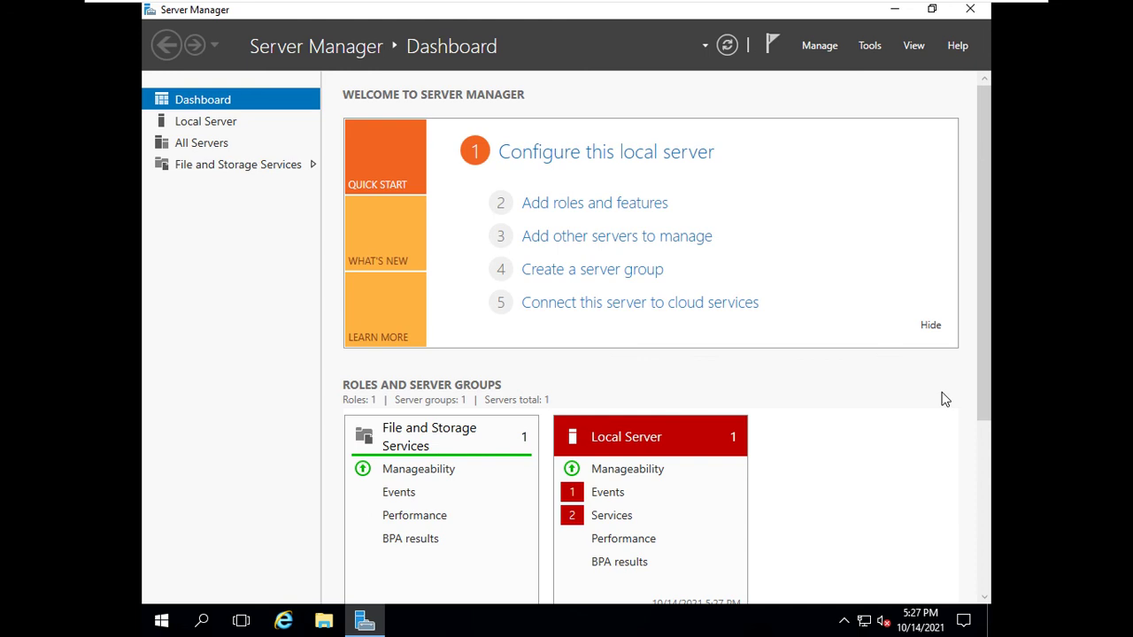
- Tick 'Do not start Server Manager automatically at logon' in Server Manager Properties and confirm with OK
left_click(823, 46)
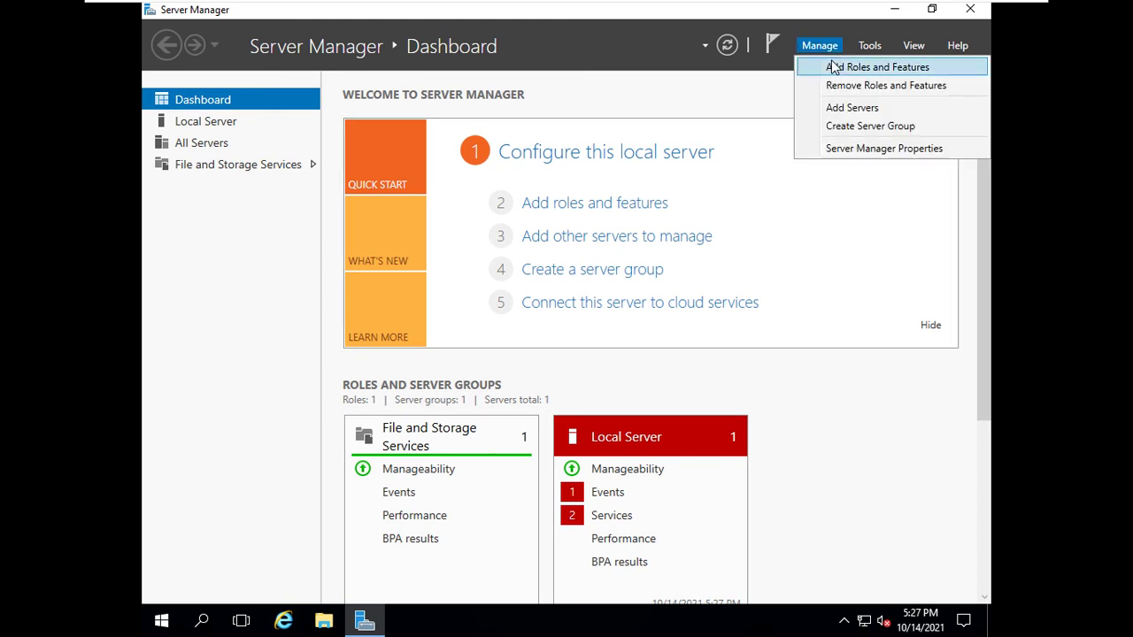
left_click(846, 153)
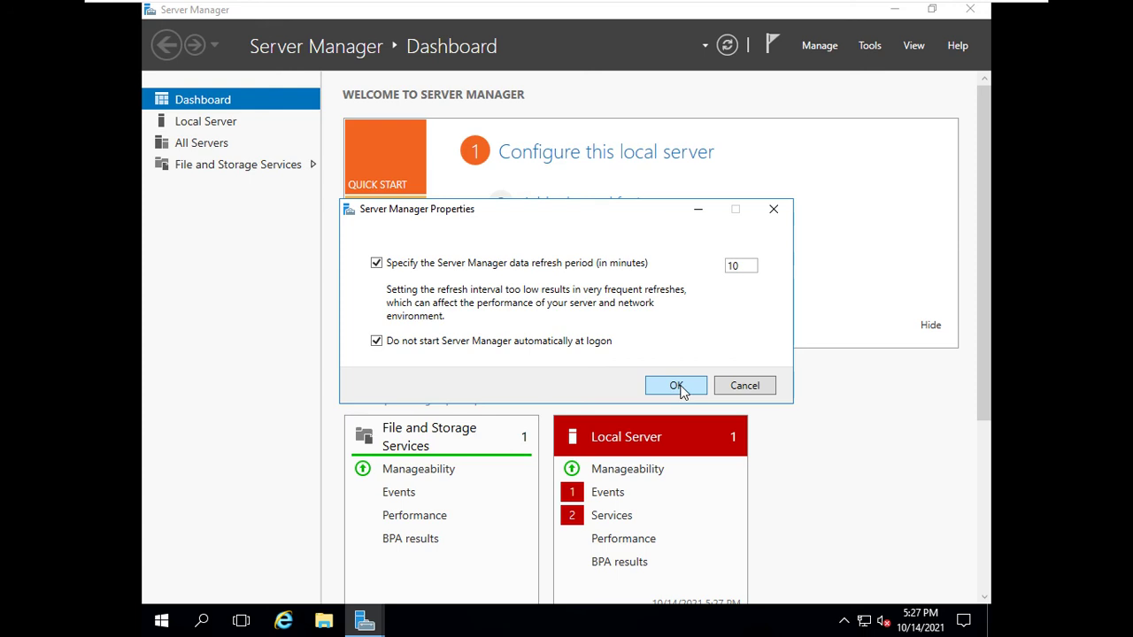
left_click(676, 386)
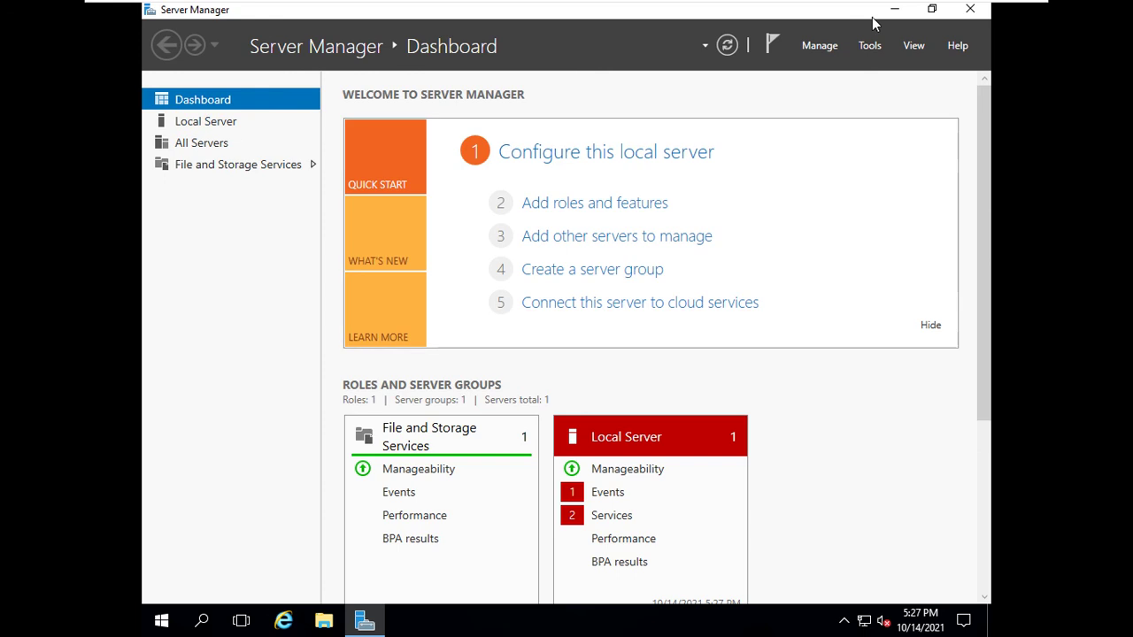
- Close Server Manager and refresh the guest desktop twice
left_click(971, 13)
right_click(450, 186)
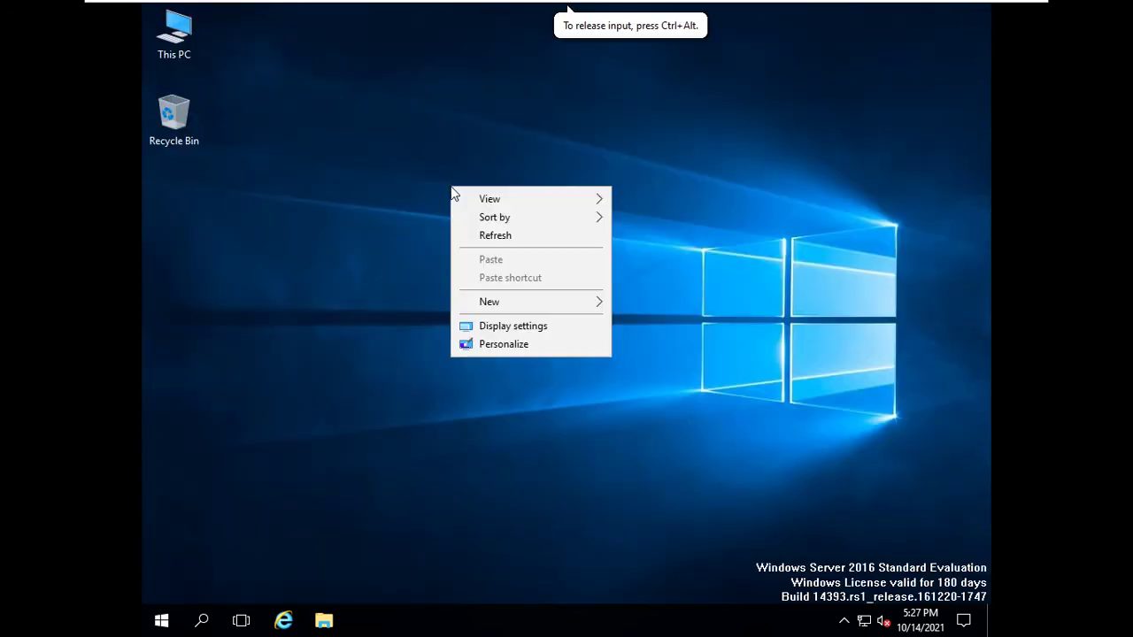
left_click(481, 237)
right_click(404, 158)
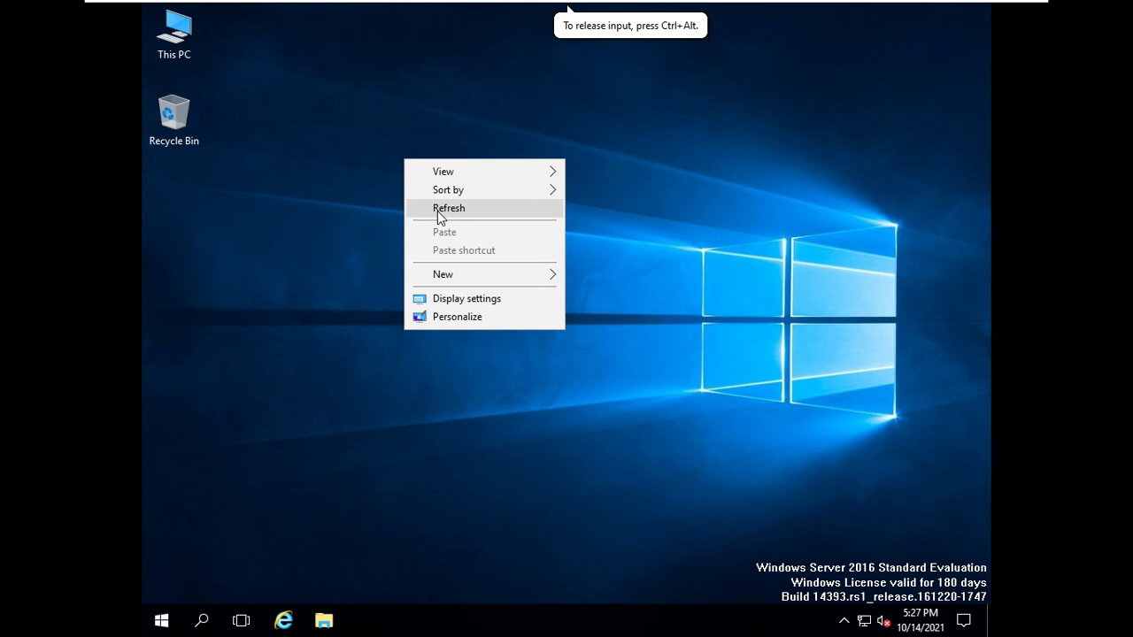
left_click(440, 215)
- Check the This PC icon's system properties, then close the System window
double_click(149, 28)
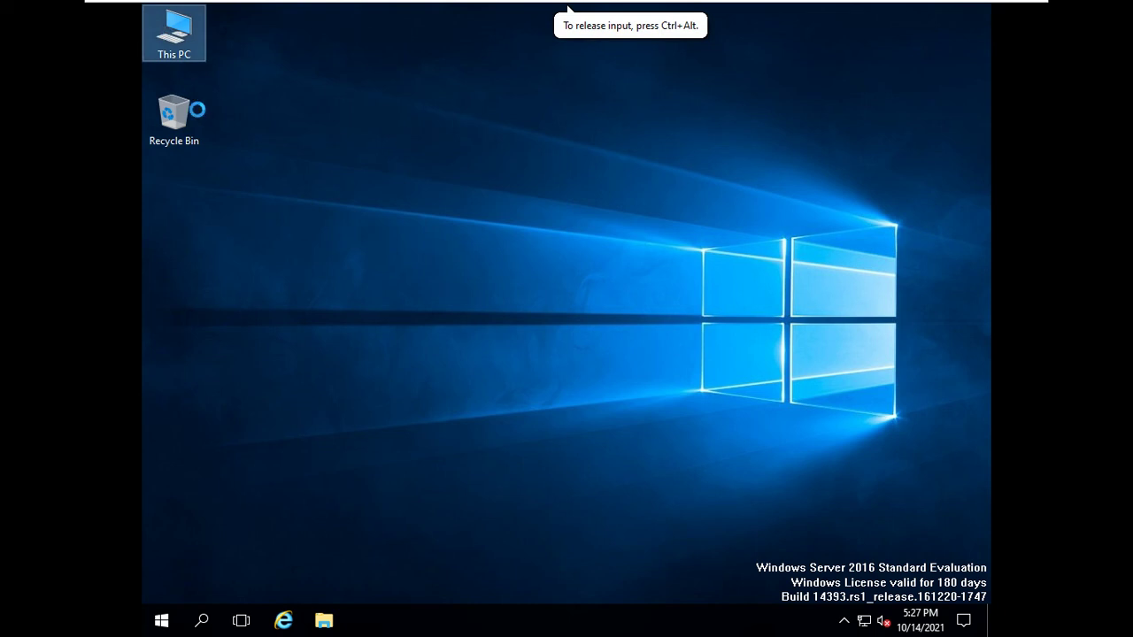
key("shift+F10")
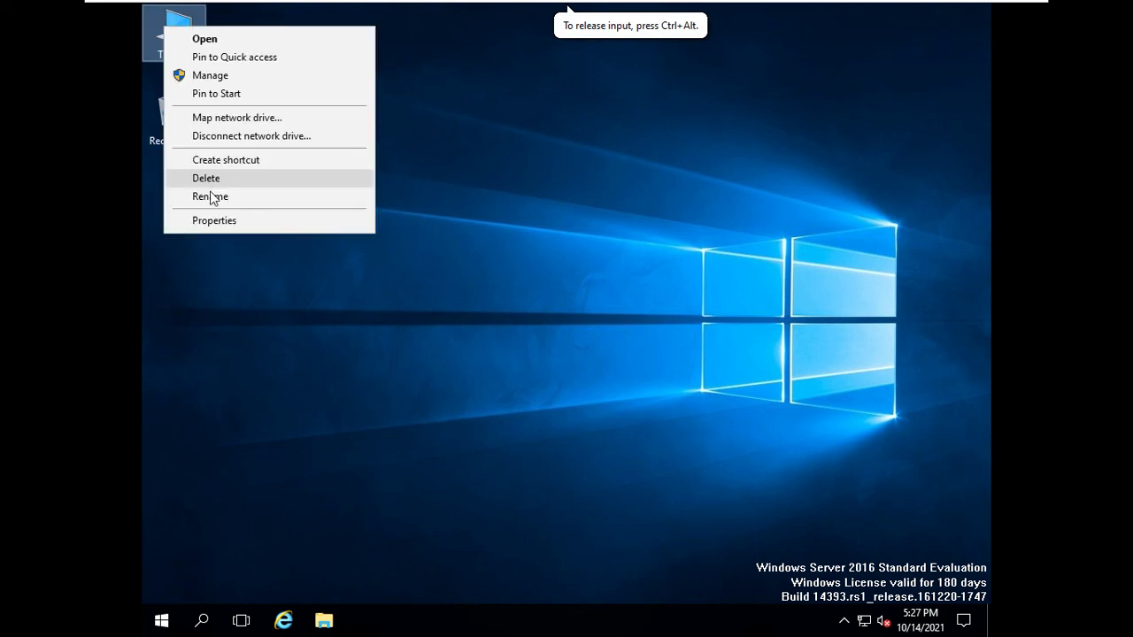
left_click(221, 220)
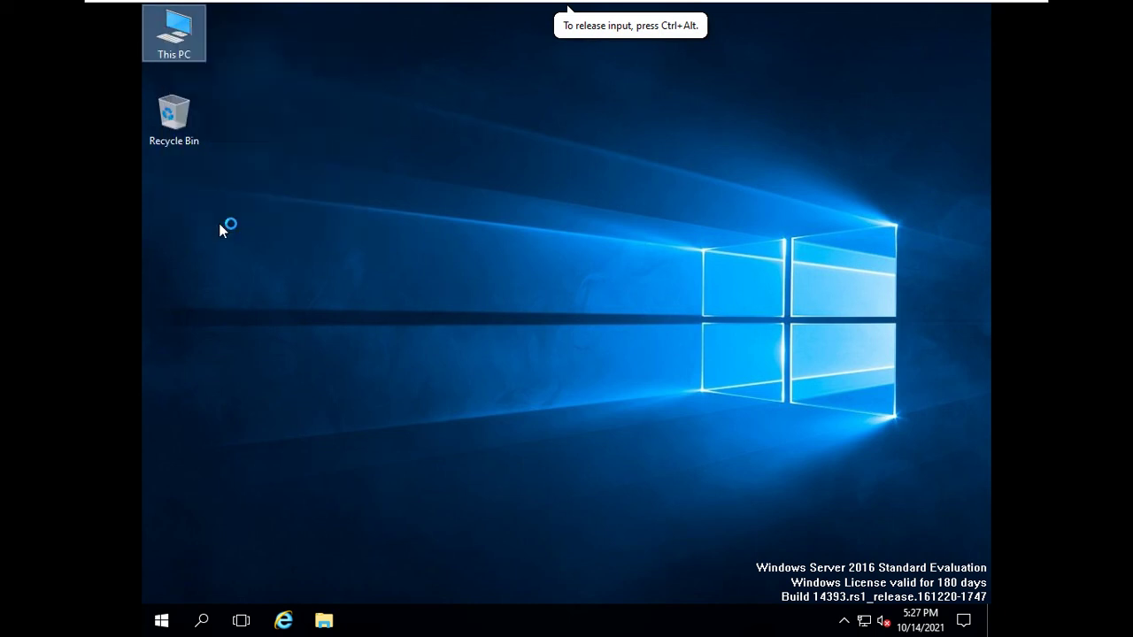
left_click(377, 213)
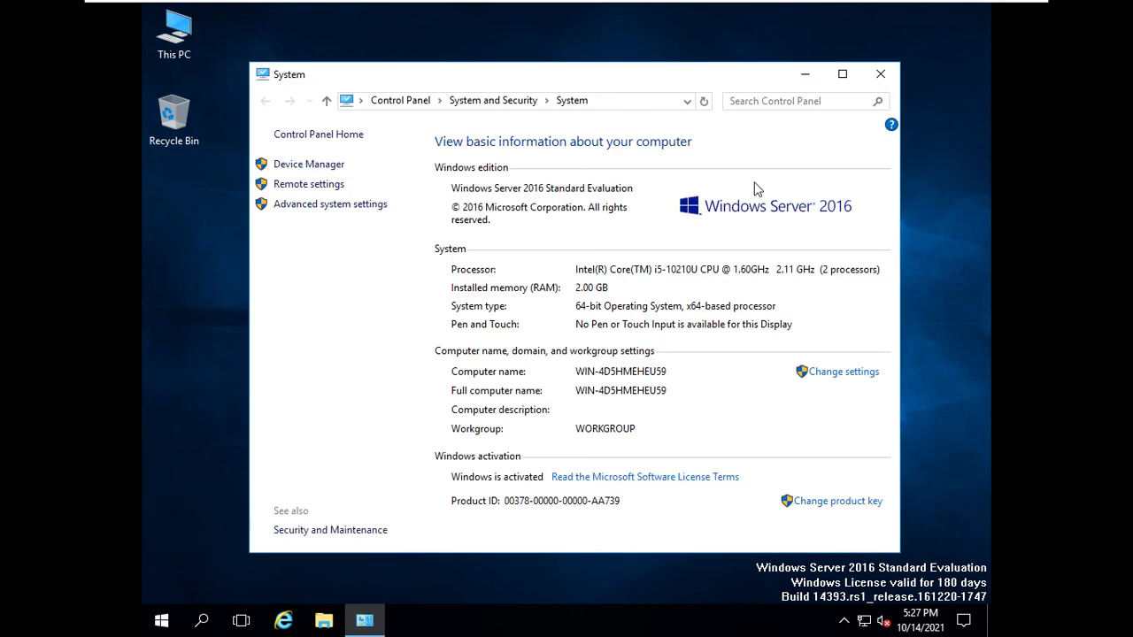
left_click(880, 78)
- Refresh the desktop three more times so This PC and Recycle Bin show cleanly
right_click(519, 131)
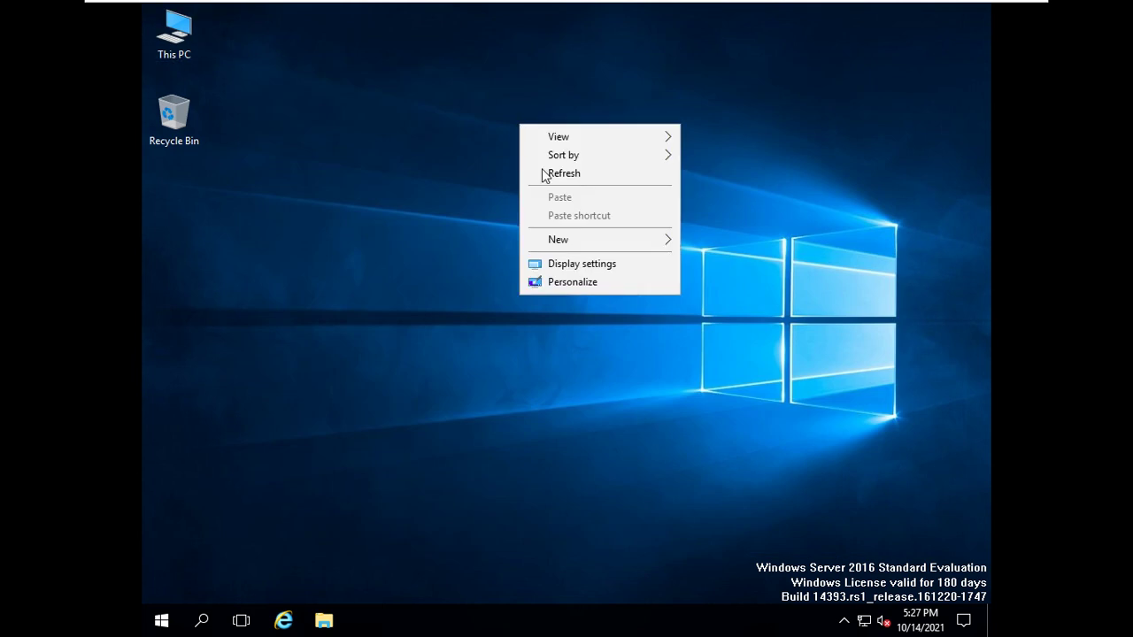
left_click(547, 176)
right_click(546, 176)
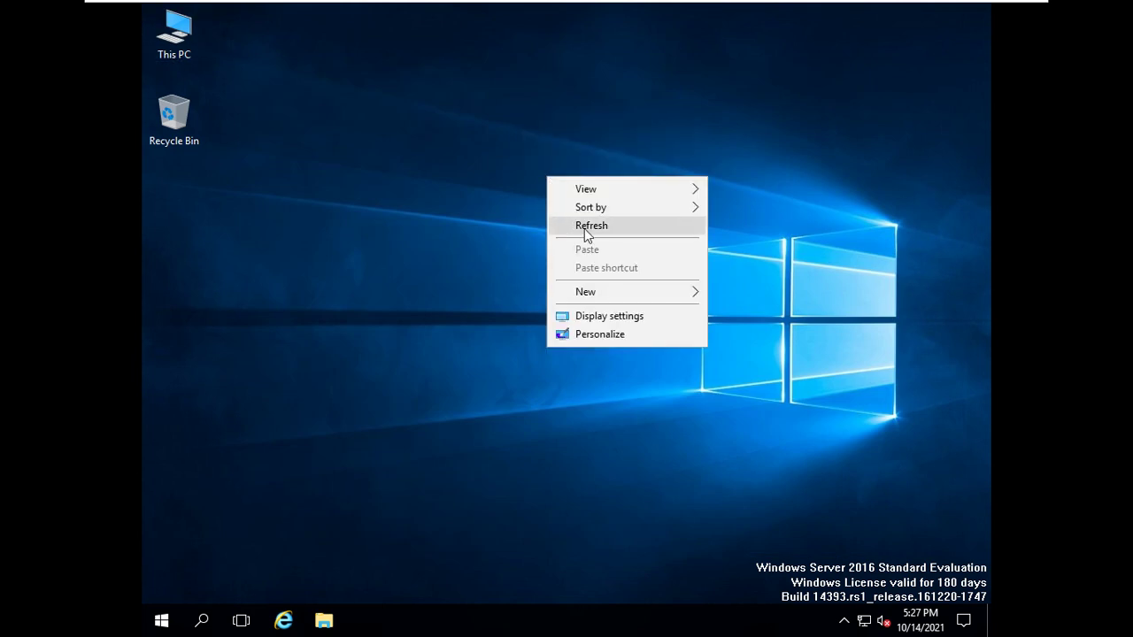
left_click(584, 226)
right_click(563, 196)
left_click(605, 245)
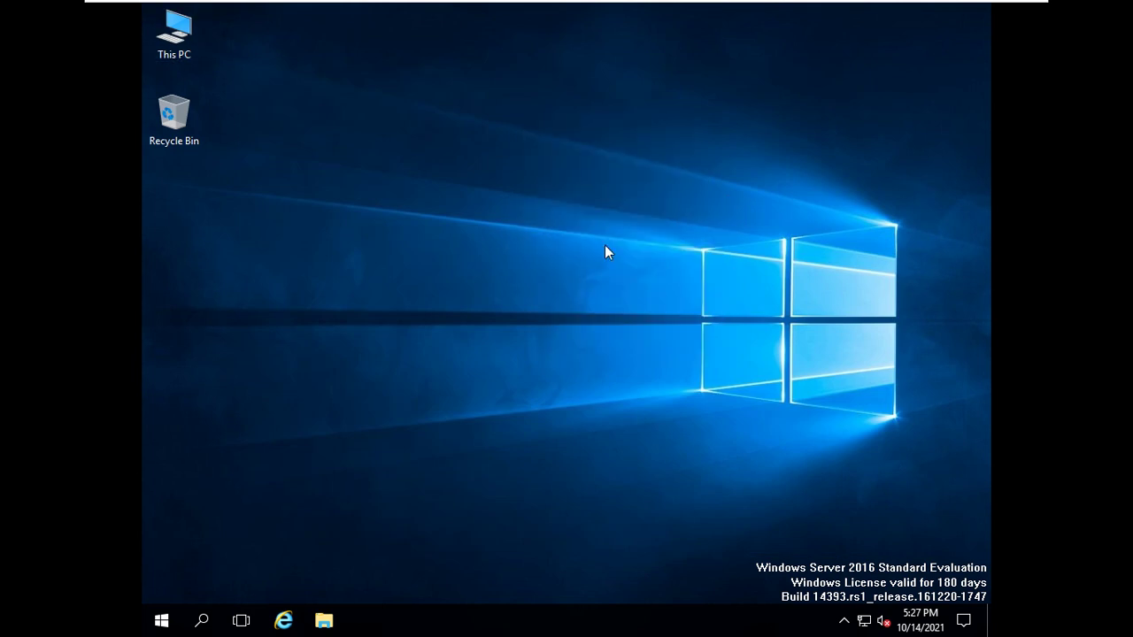
- Minimize the fullscreen Windows Server 2016 VM from its top toolbar to reveal the host desktop
mouse_move(923, 7)
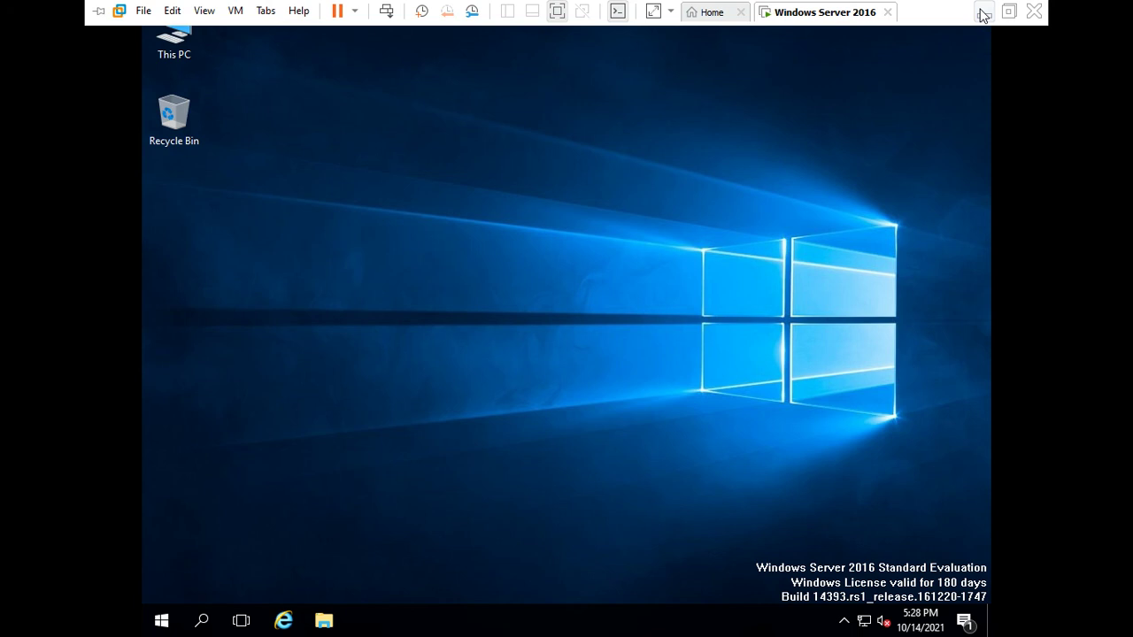
left_click(982, 12)
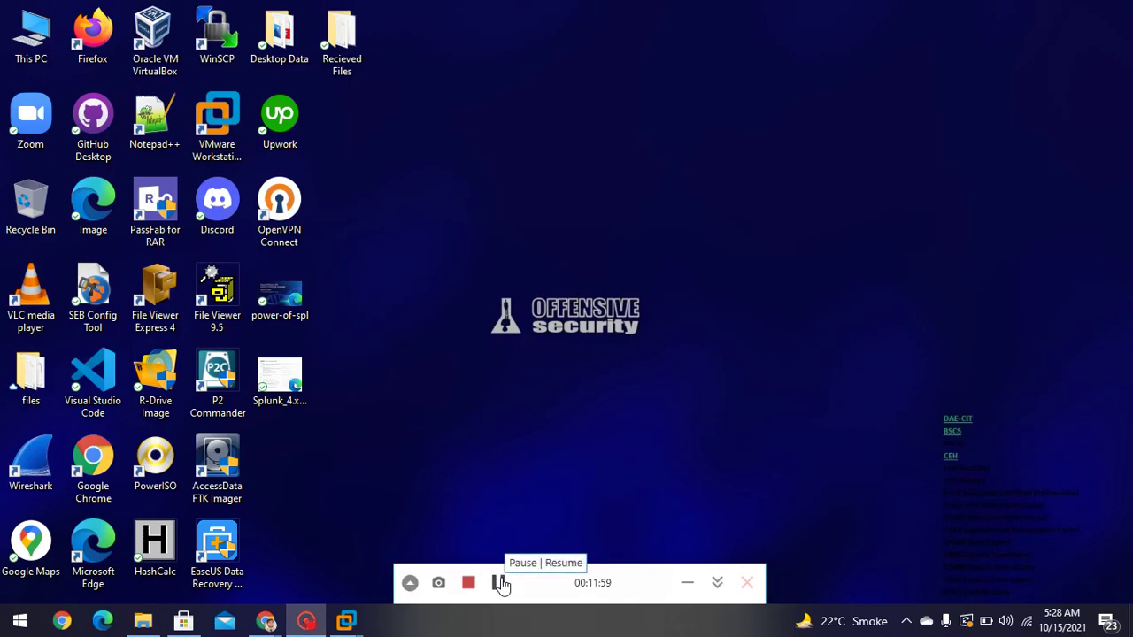